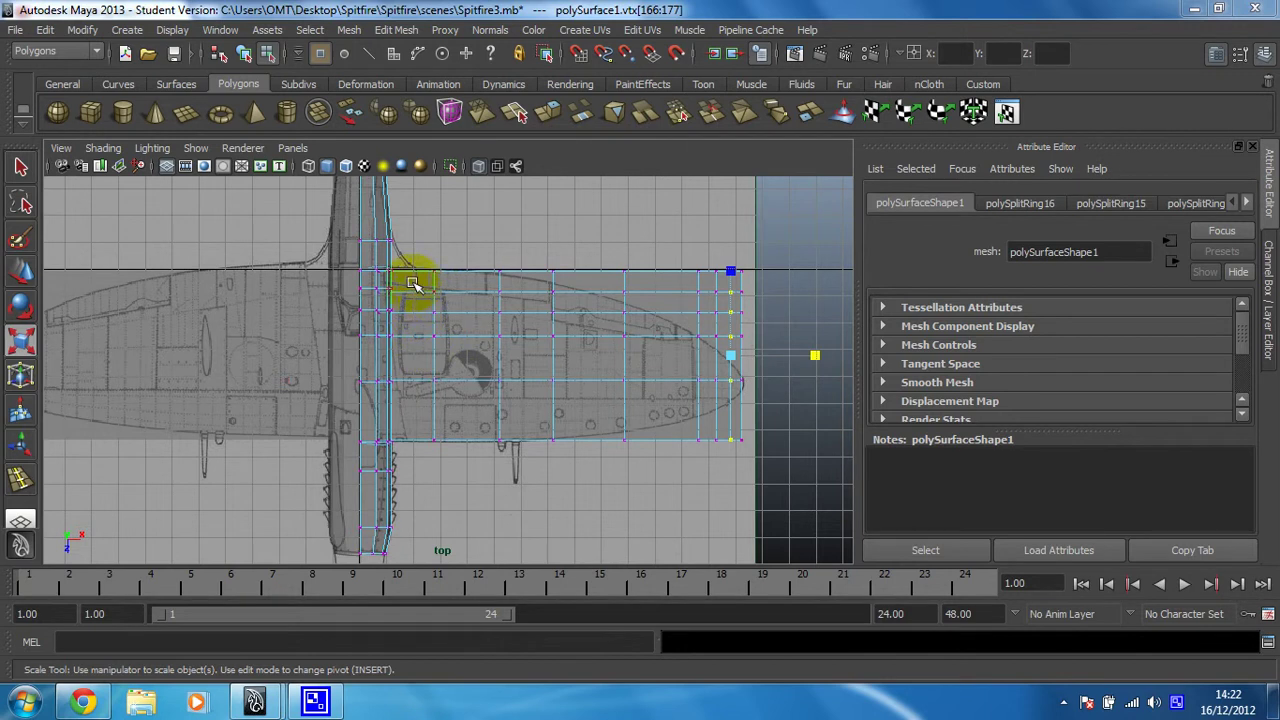
Step: Scale the wing vertices from the second spanwise column outward along the chord and shift them to fit the top-view blueprint
drag(480, 250, 789, 493)
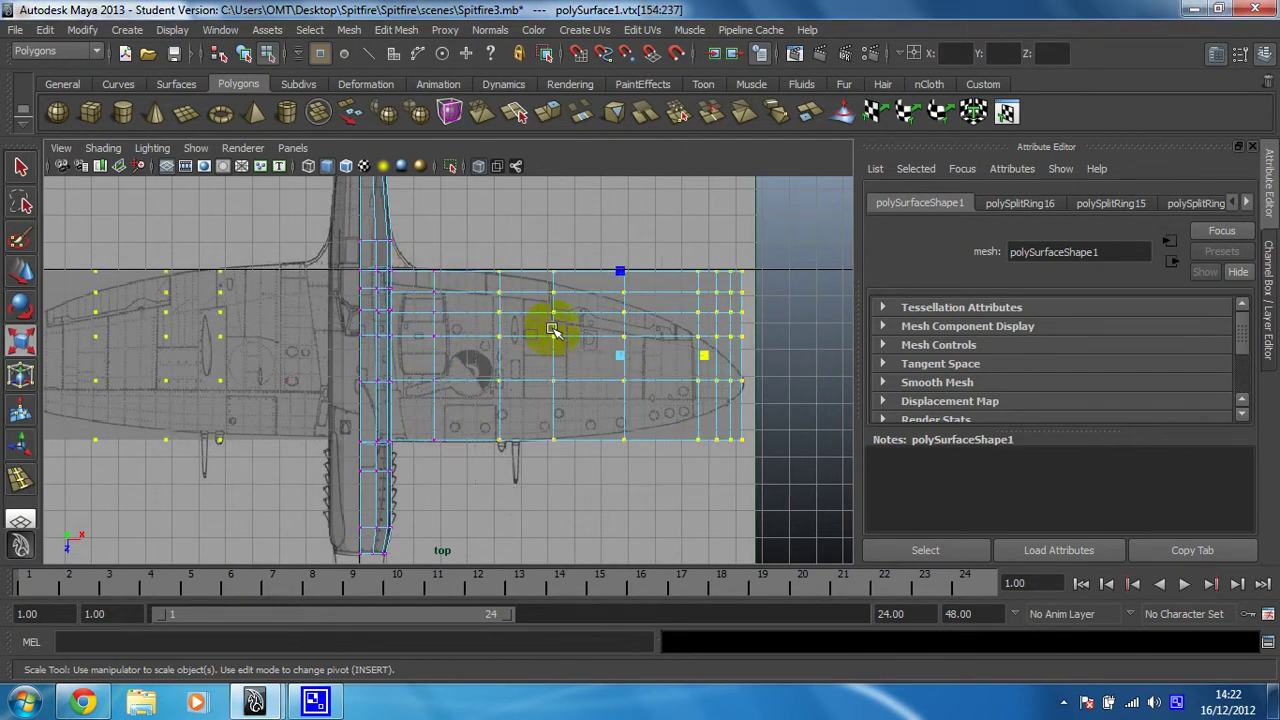
click(620, 273)
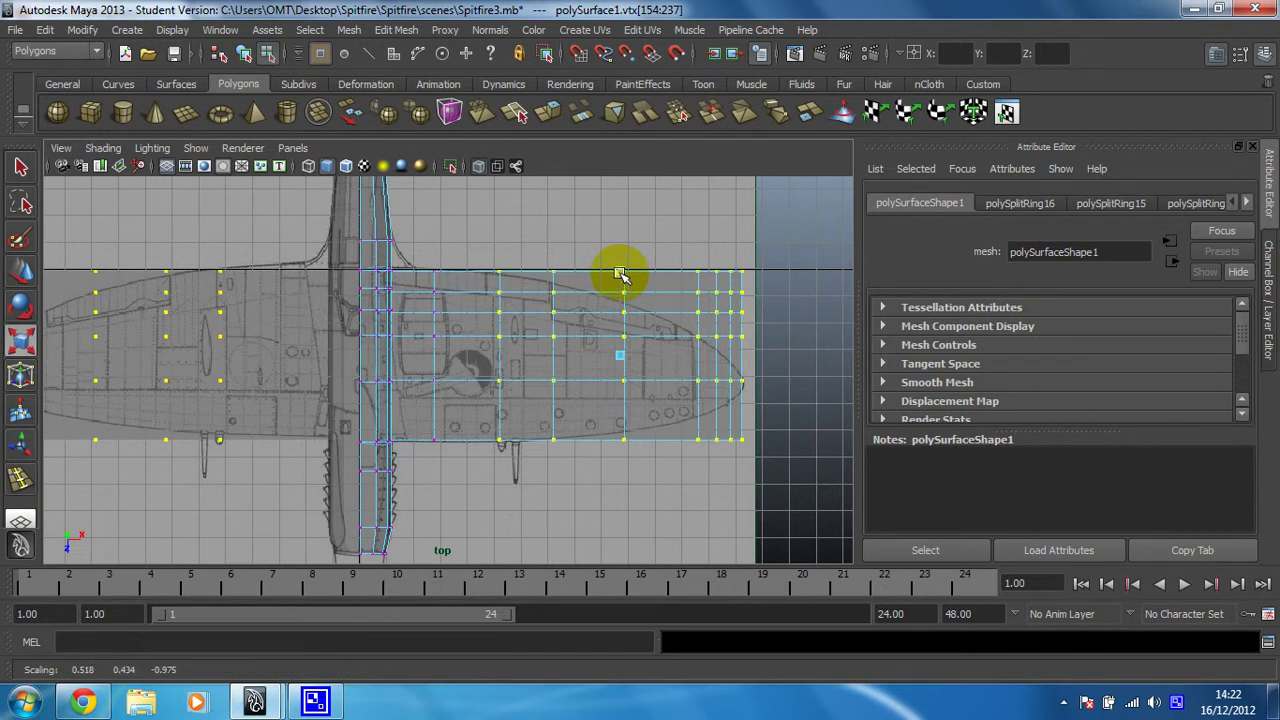
click(22, 272)
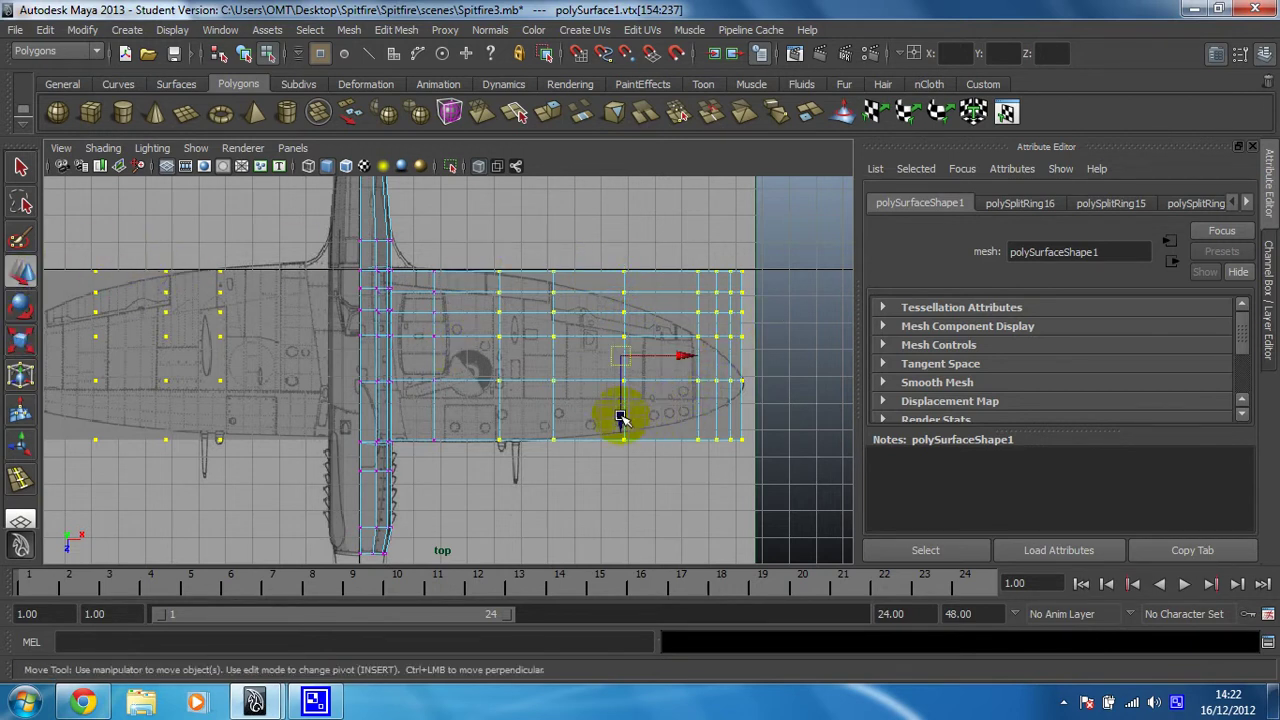
drag(617, 416, 620, 419)
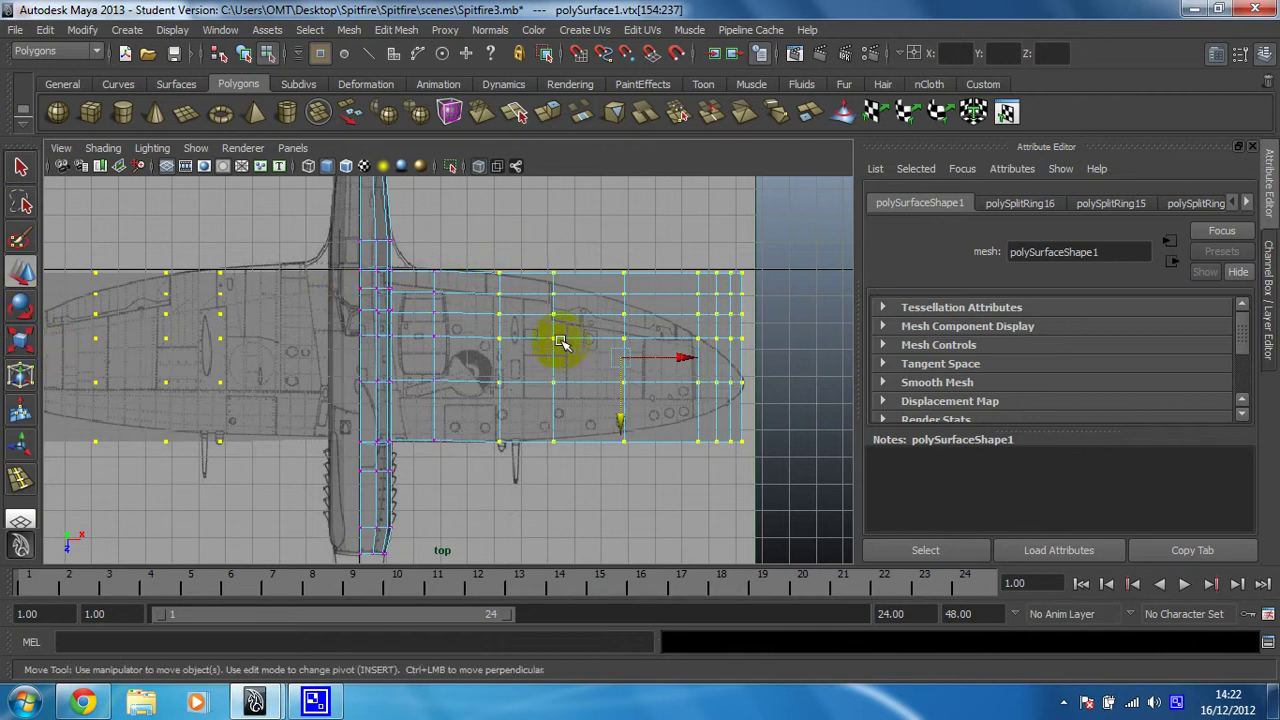
key(r)
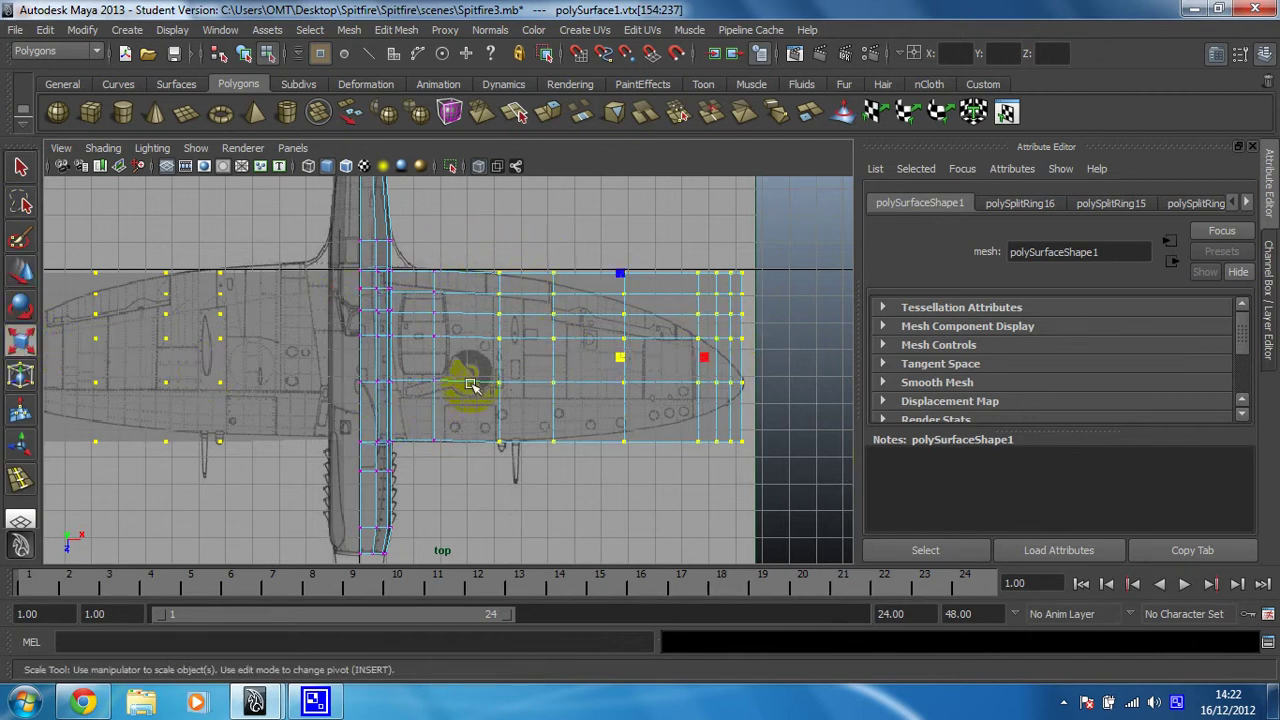
drag(620, 273, 621, 273)
Step: Narrow the wing vertices from the third spanwise column outward and move them slightly rearward to follow the blueprint's edges
drag(533, 248, 768, 506)
drag(648, 272, 650, 280)
click(20, 278)
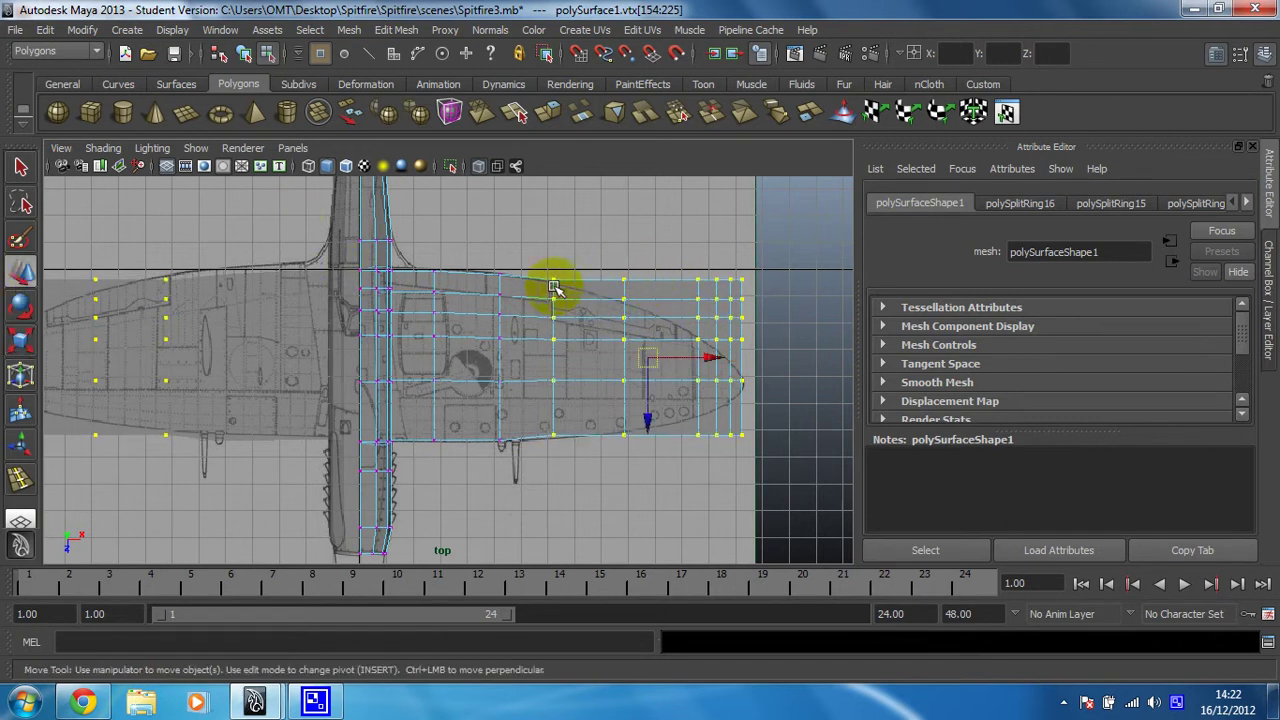
drag(648, 420, 649, 423)
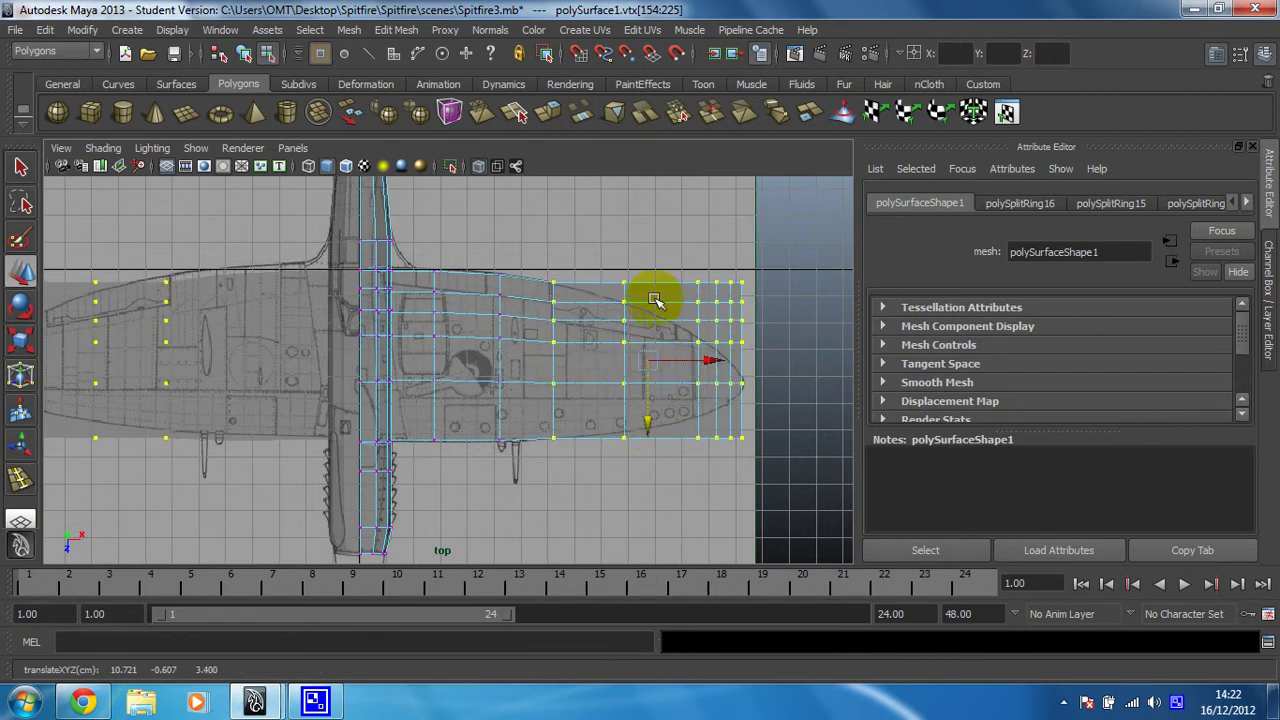
Step: Reposition and narrow the wing vertices from the fourth spanwise column outward so that column meets both blueprint wing edges
drag(620, 251, 643, 477)
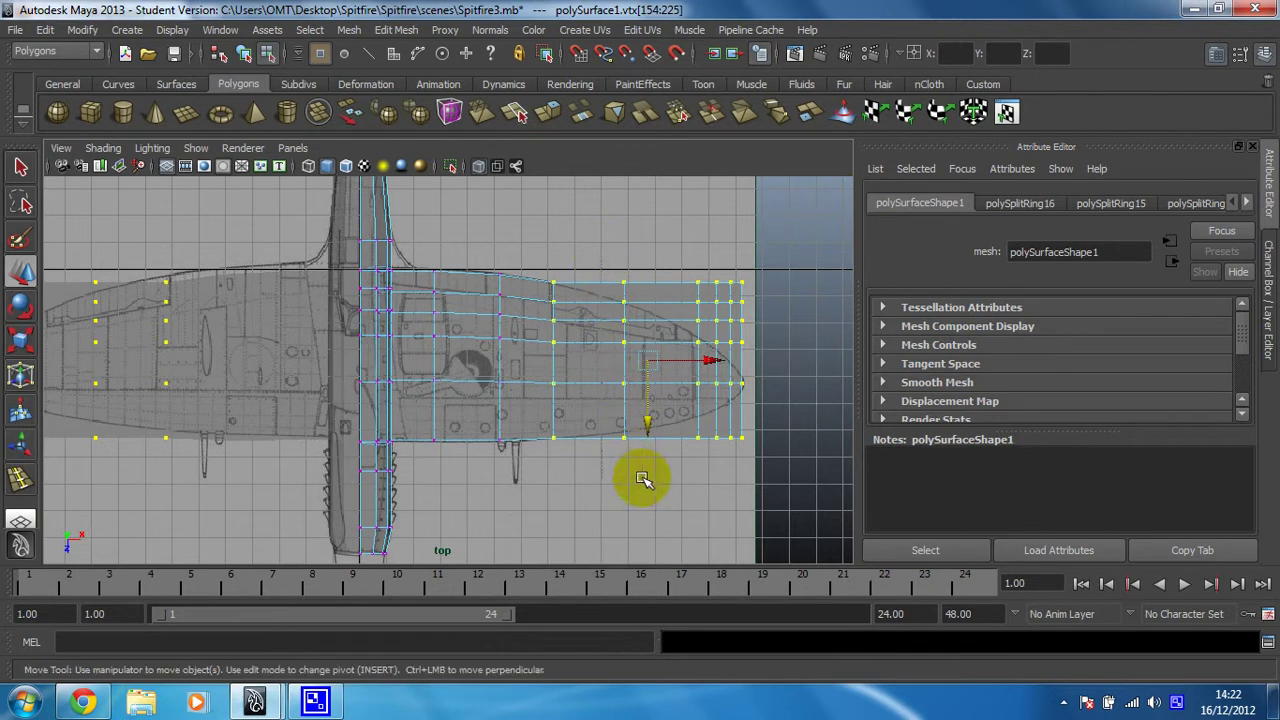
drag(589, 243, 767, 488)
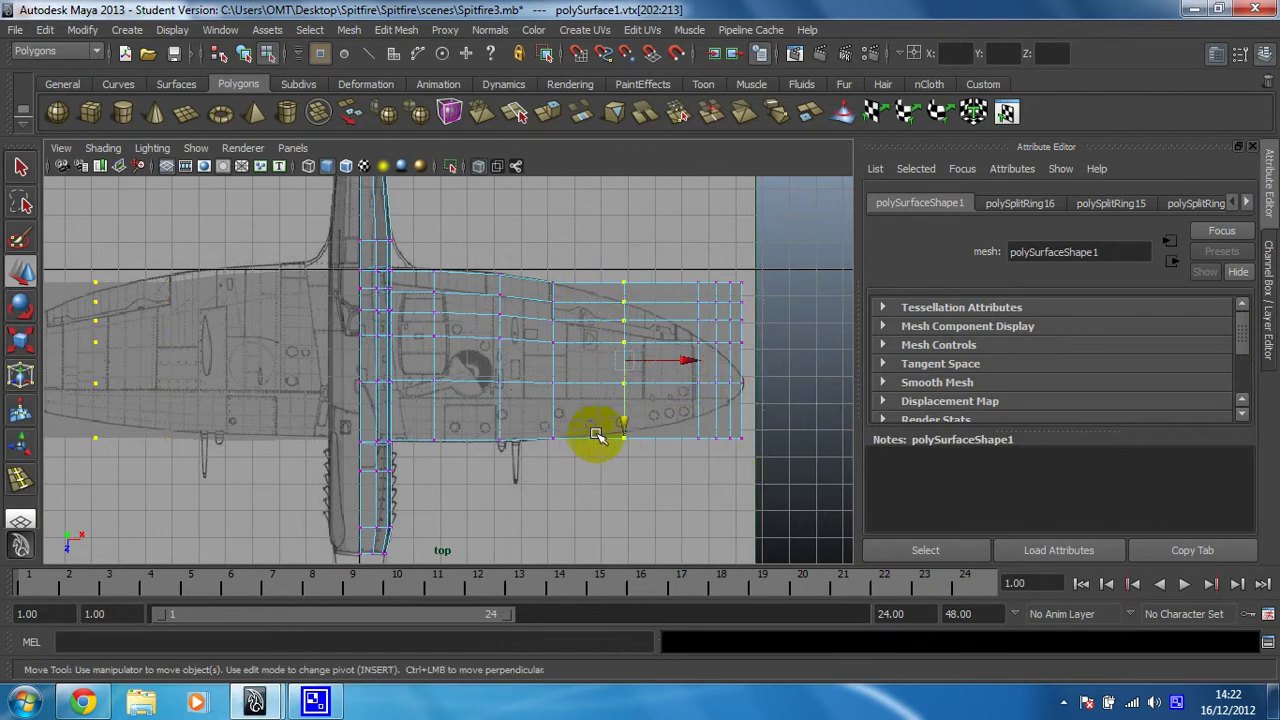
drag(683, 422, 683, 428)
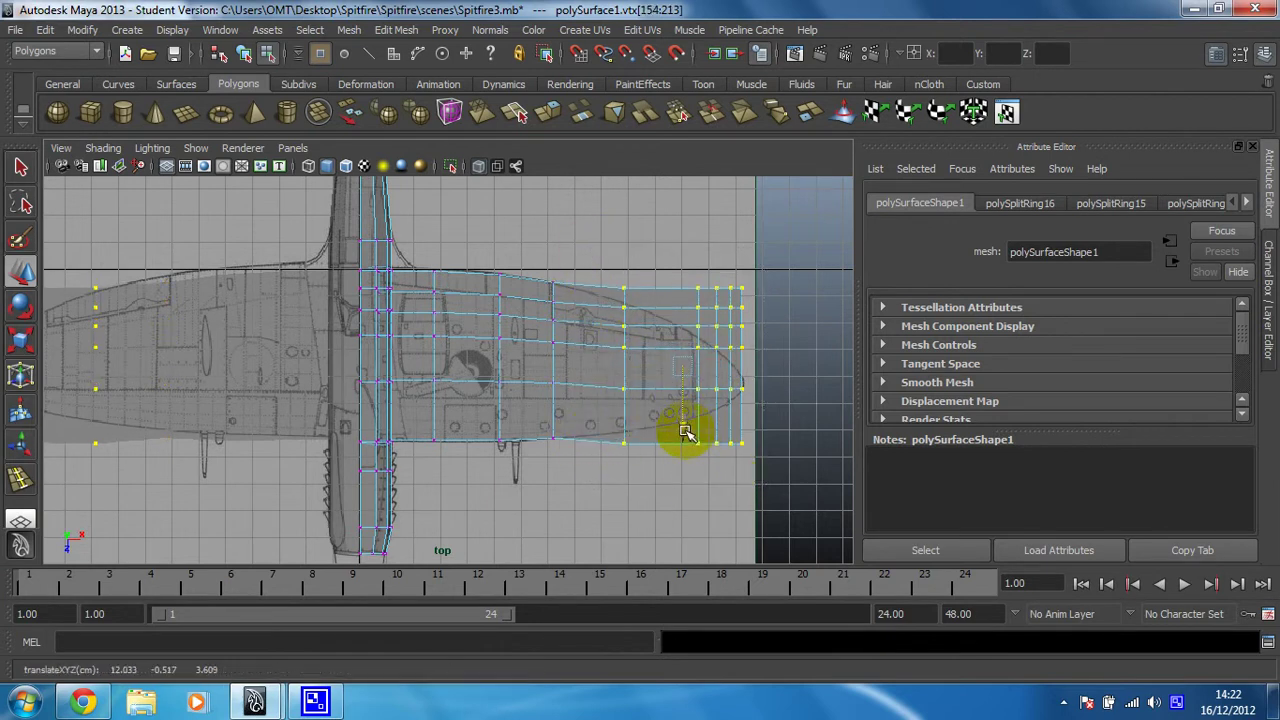
click(22, 336)
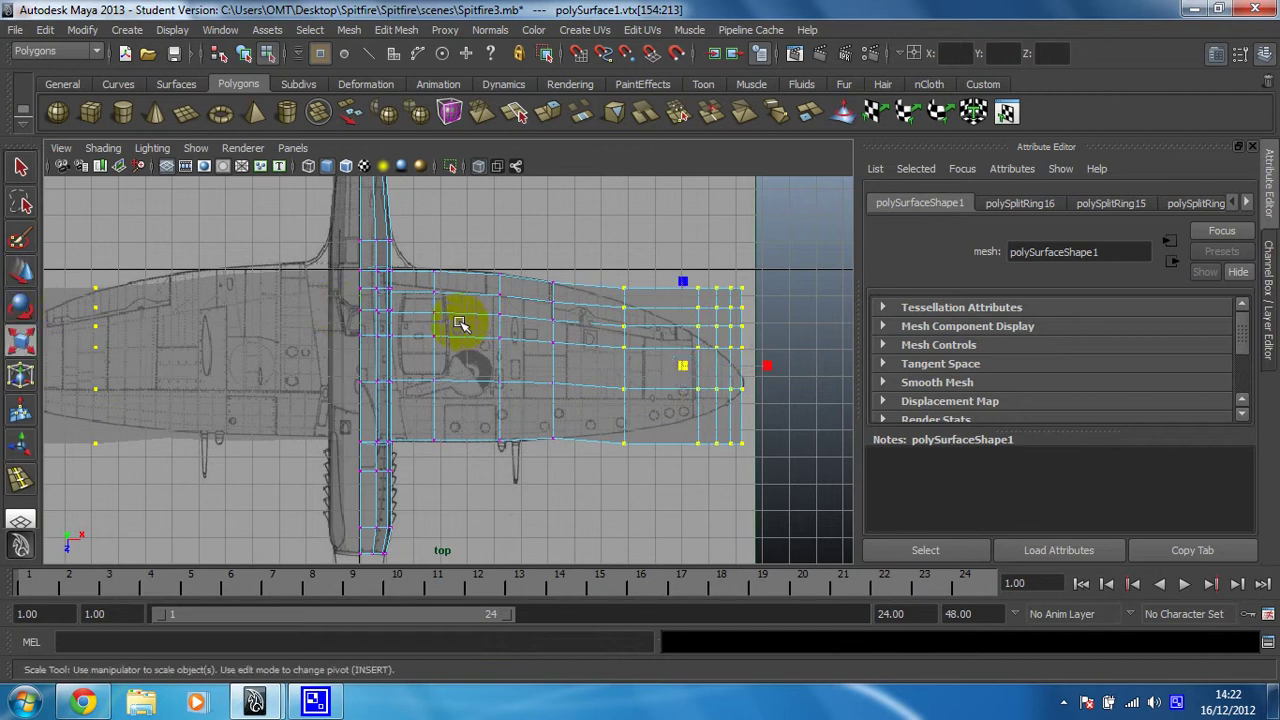
drag(684, 283, 684, 294)
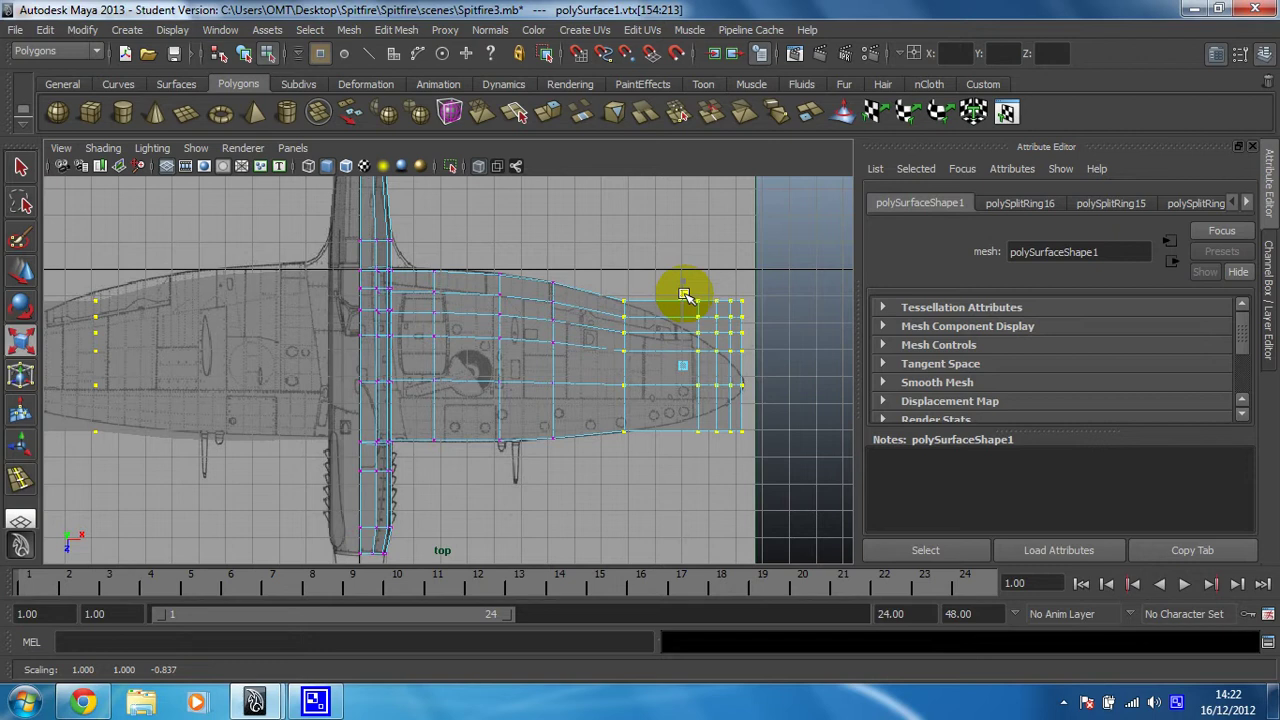
click(22, 271)
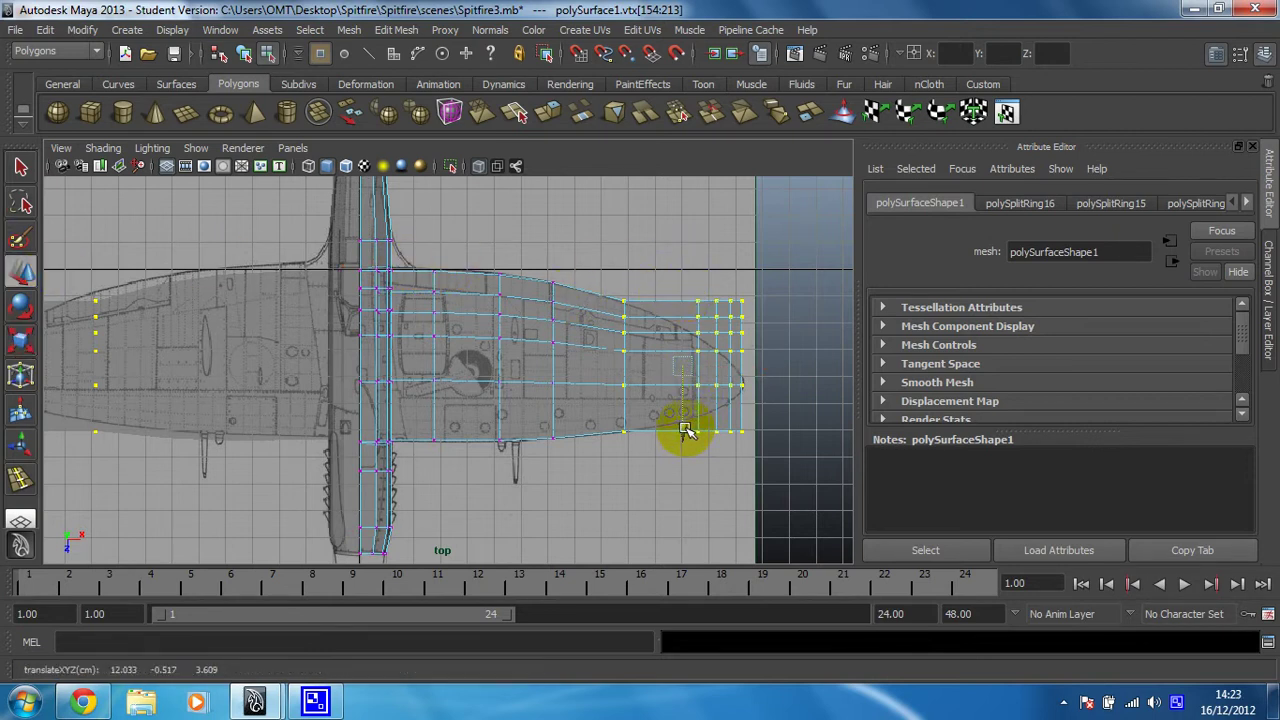
click(685, 430)
Step: Narrow the wing's four outermost vertex columns chordwise and move them rearward, fitting the innermost of them to the blueprint outline
drag(676, 427, 749, 451)
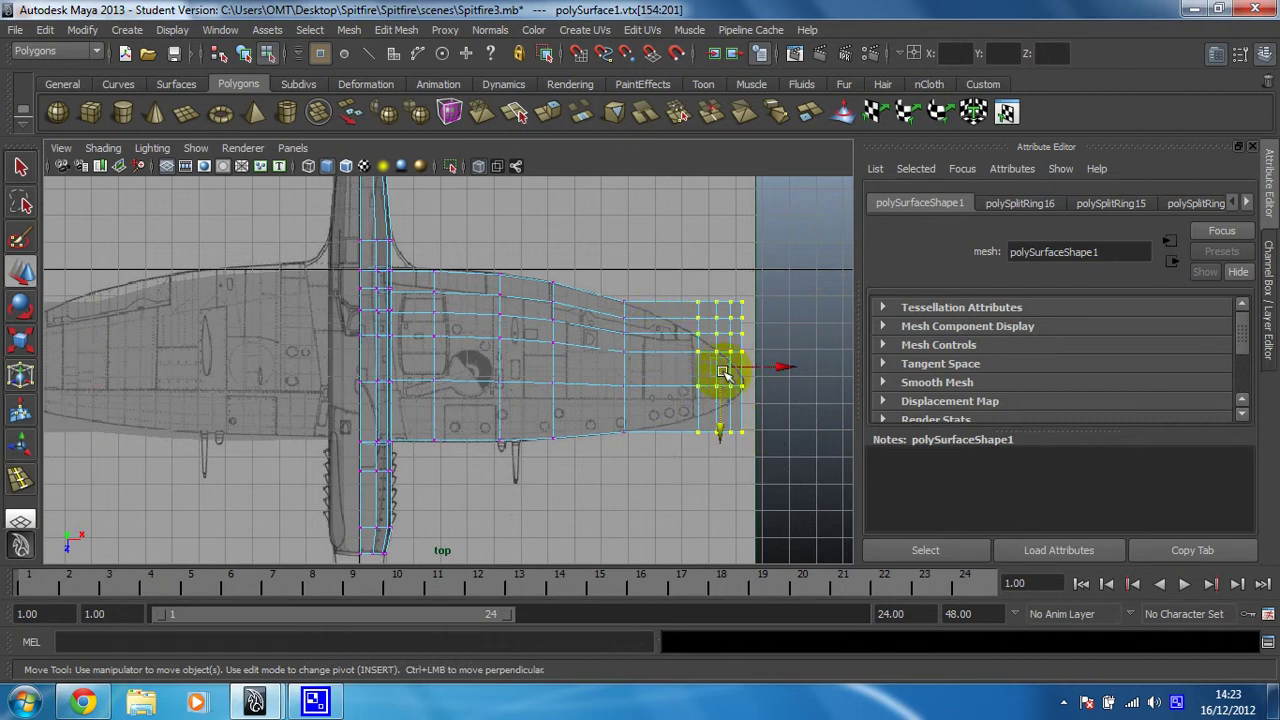
click(19, 336)
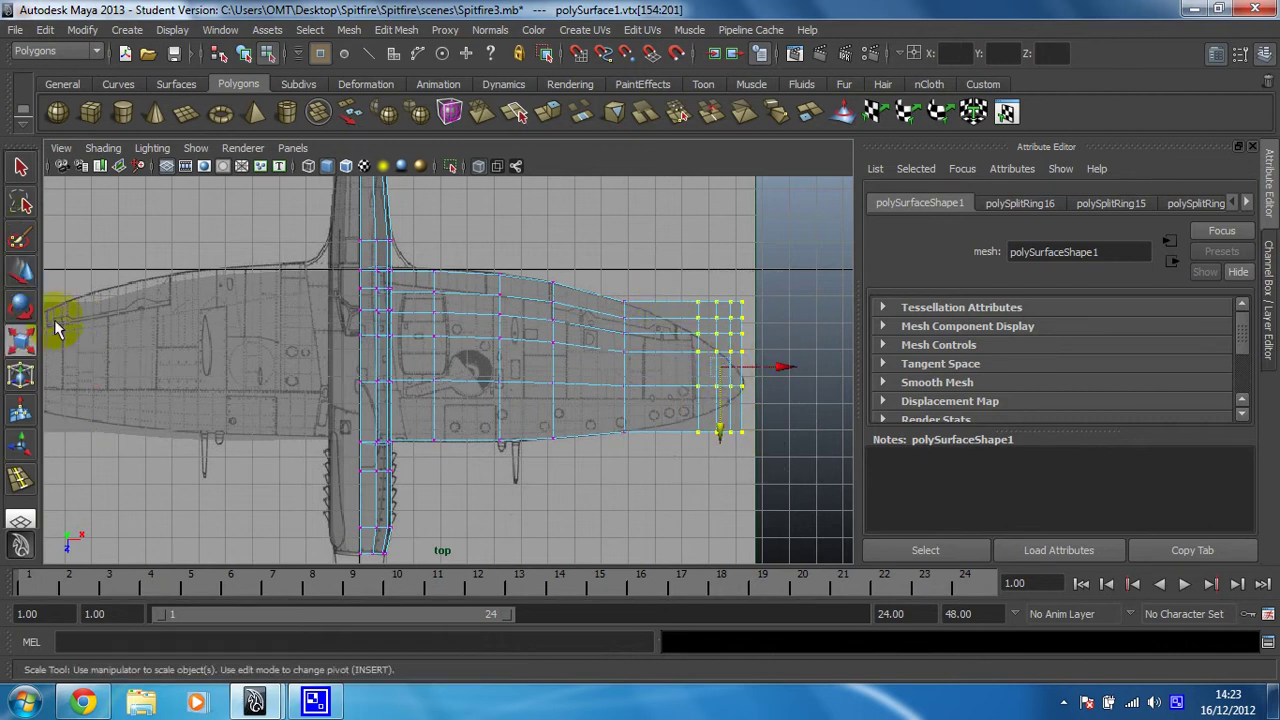
drag(719, 286, 719, 309)
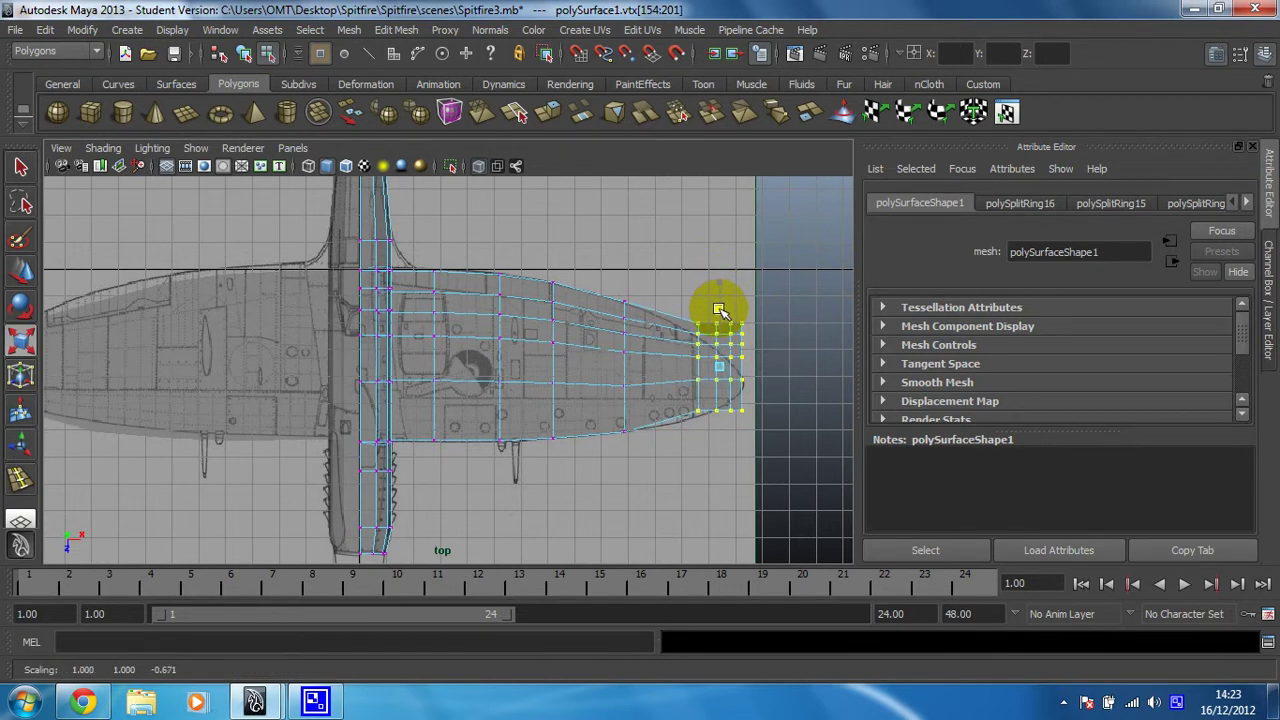
alt+middle_drag(657, 400, 443, 358)
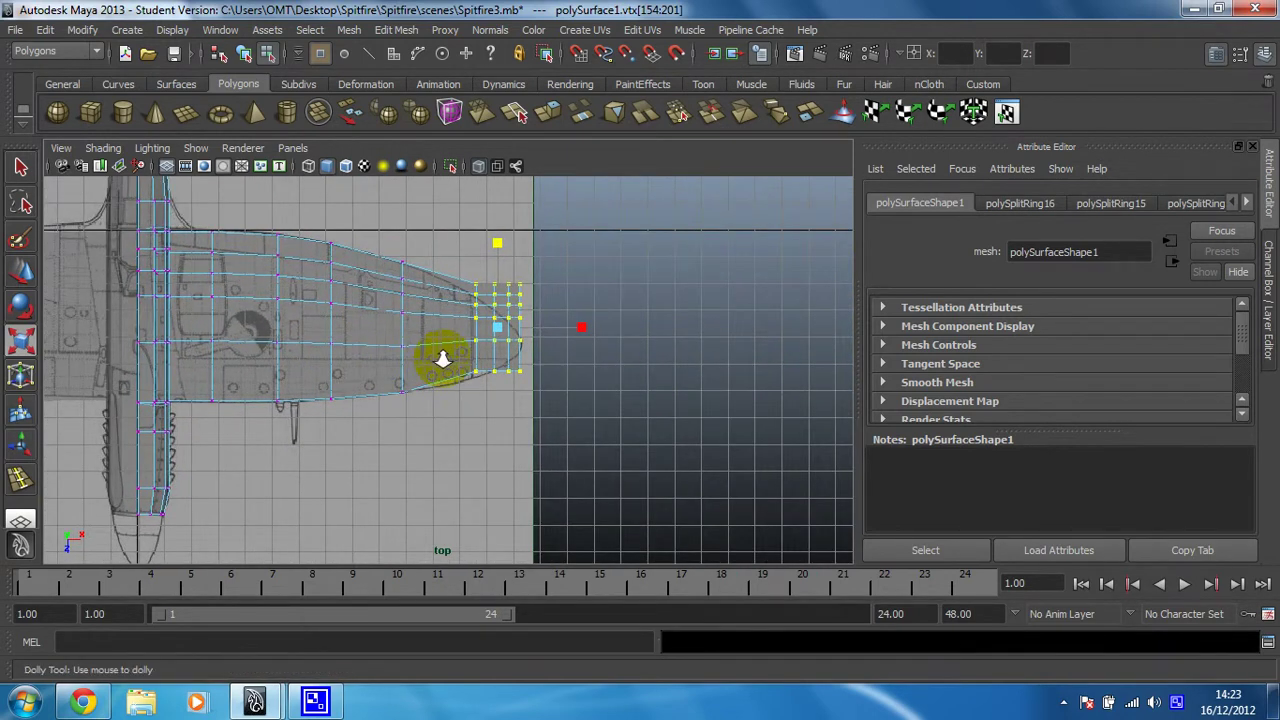
alt+right_drag(443, 358, 571, 289)
alt+middle_drag(571, 289, 549, 378)
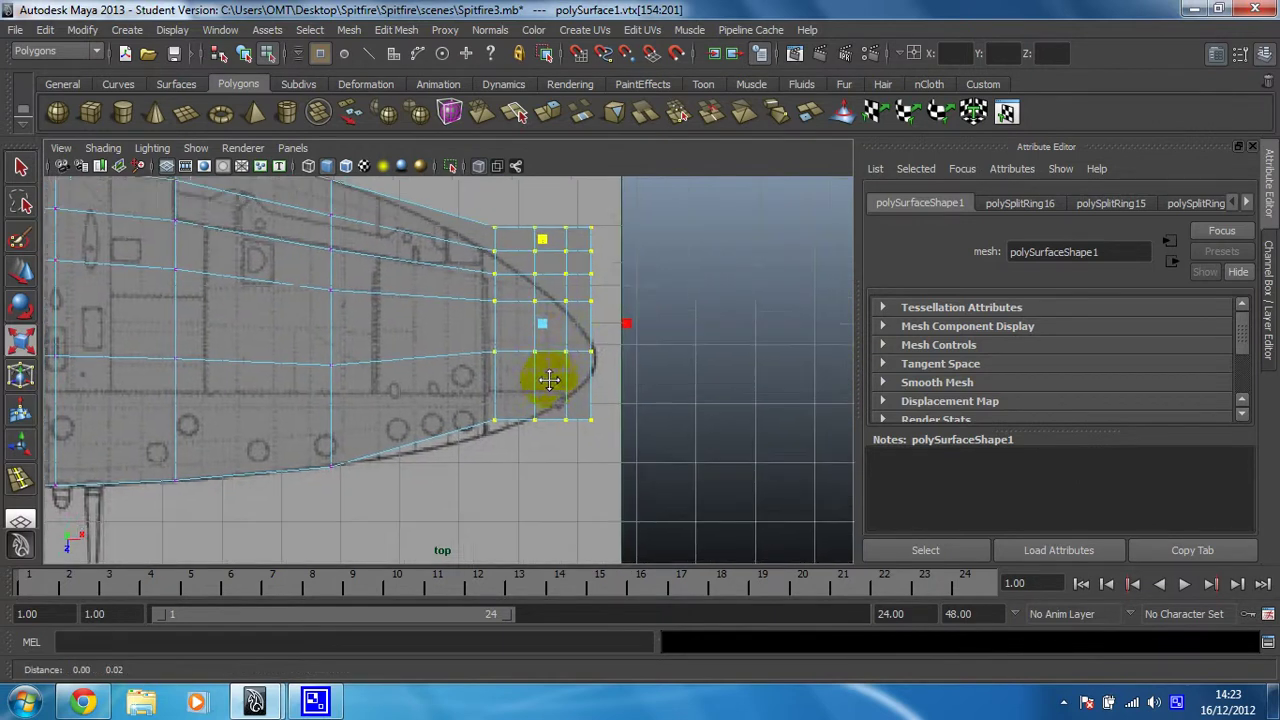
click(20, 270)
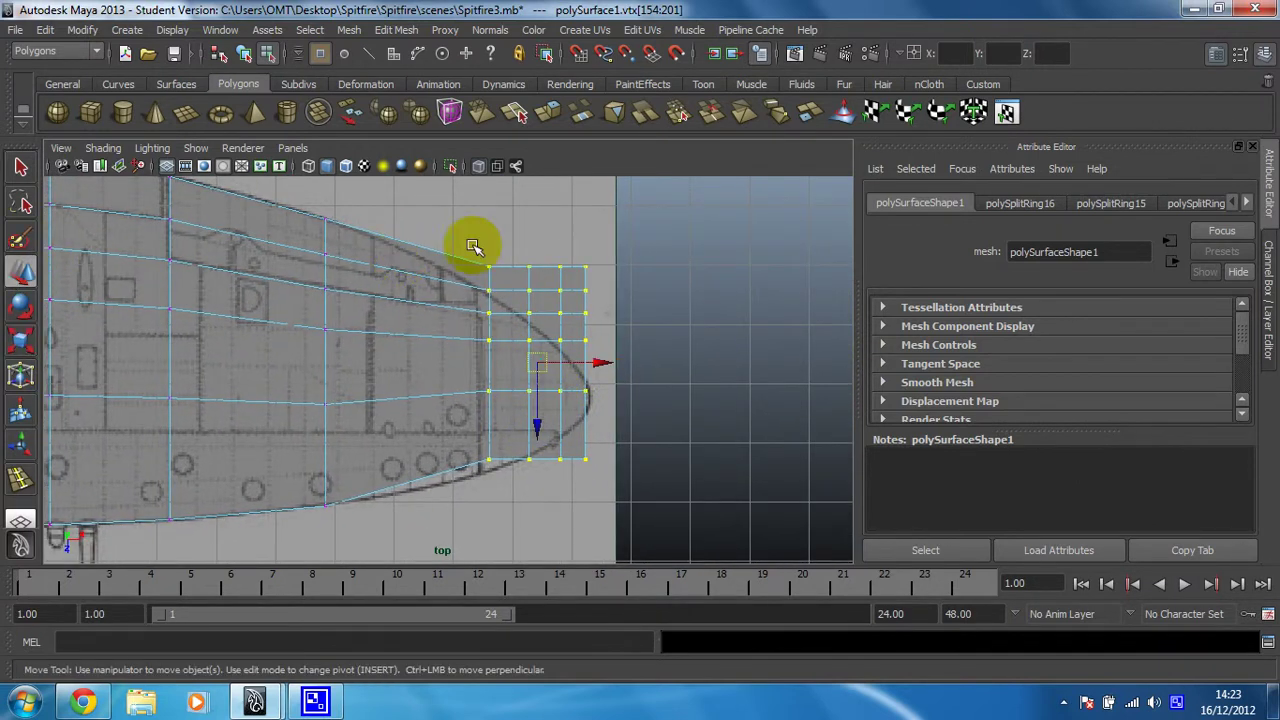
drag(537, 427, 534, 449)
key(r)
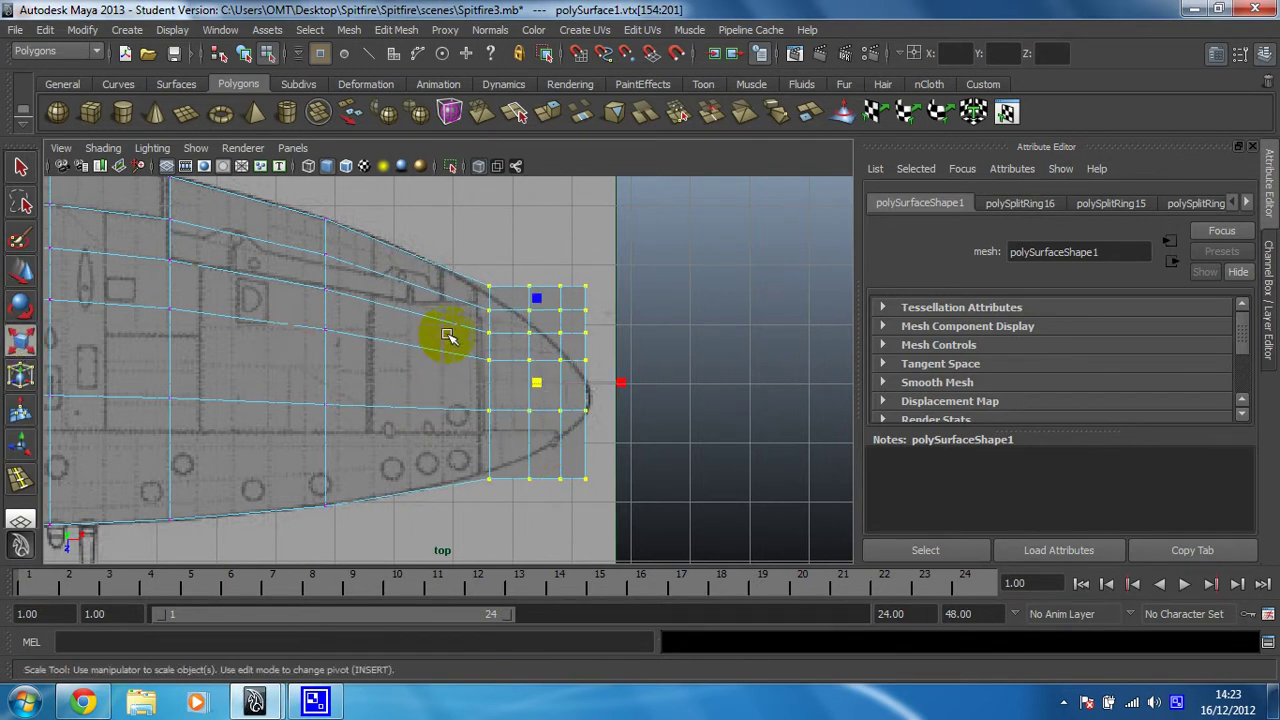
drag(537, 298, 631, 487)
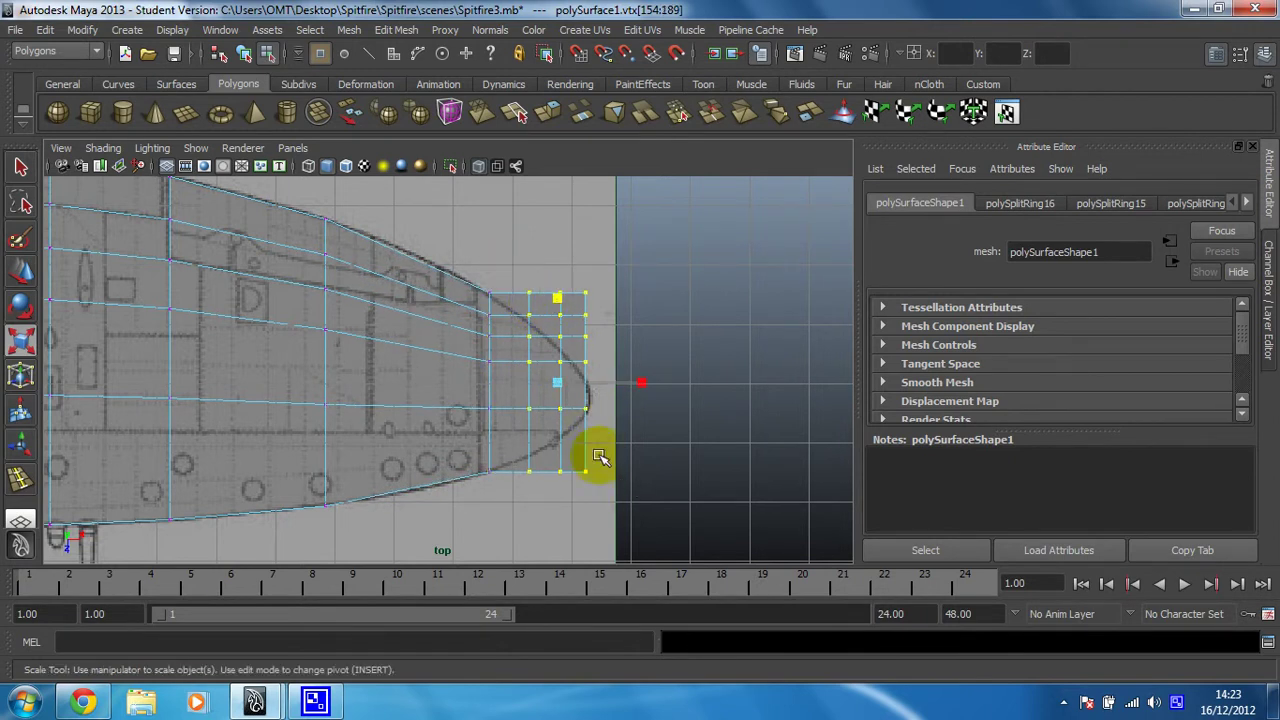
Step: Scale down the wing's three outermost vertex columns chordwise, then shift them rearward and slightly outward to match the tip curve
drag(557, 299, 566, 321)
key(w)
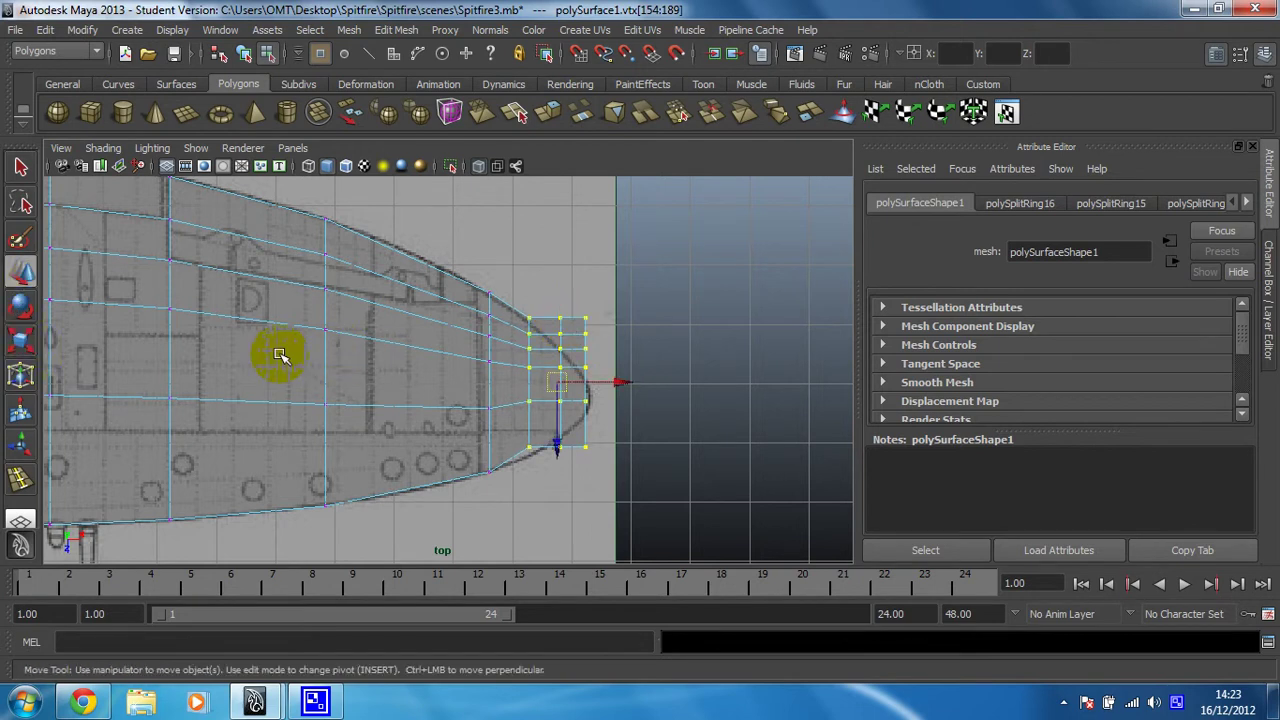
drag(560, 446, 563, 456)
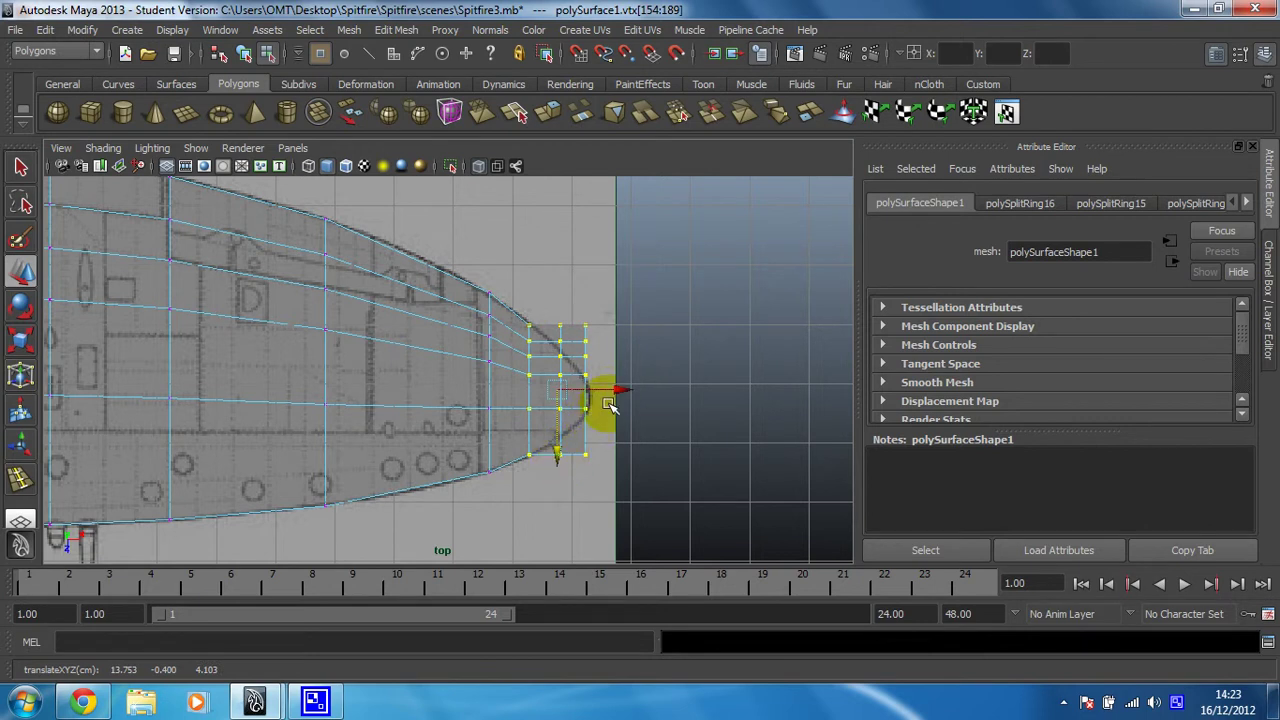
drag(606, 391, 618, 392)
Step: Narrow the wing's two outermost vertex columns chordwise and nudge them rearward so the inner one meets the blueprint tip curve
drag(537, 294, 622, 497)
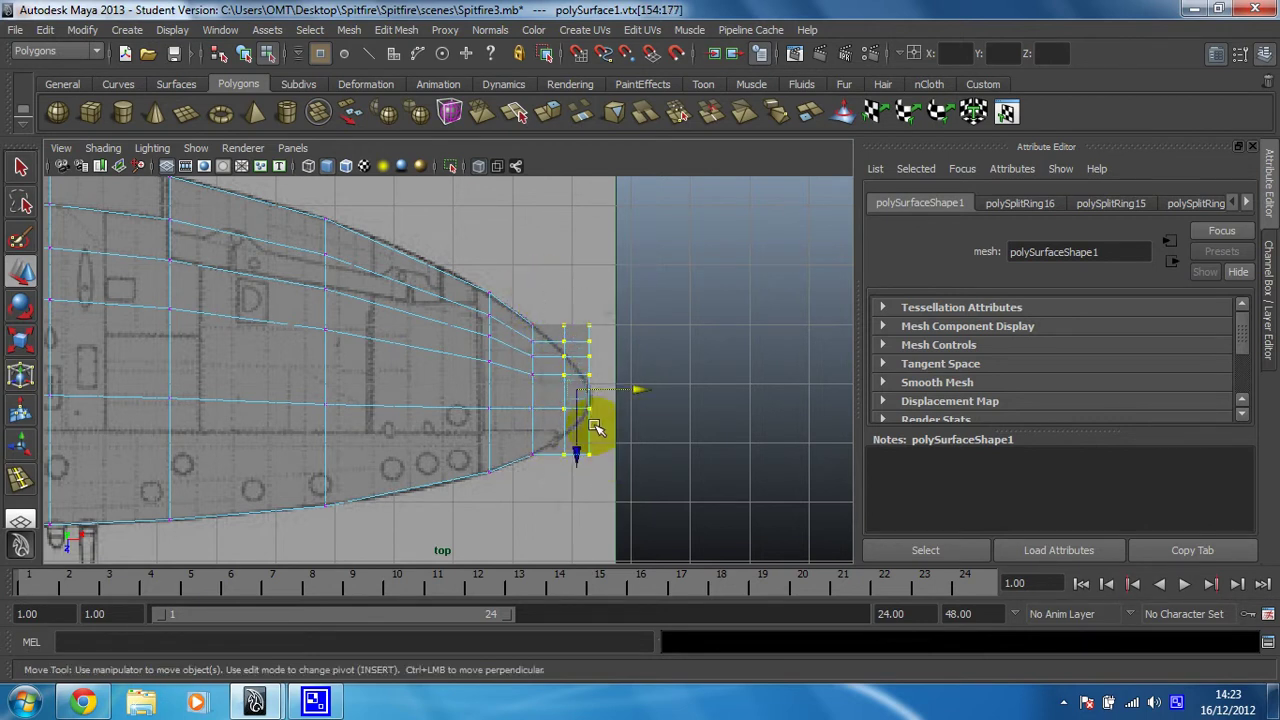
drag(580, 451, 580, 461)
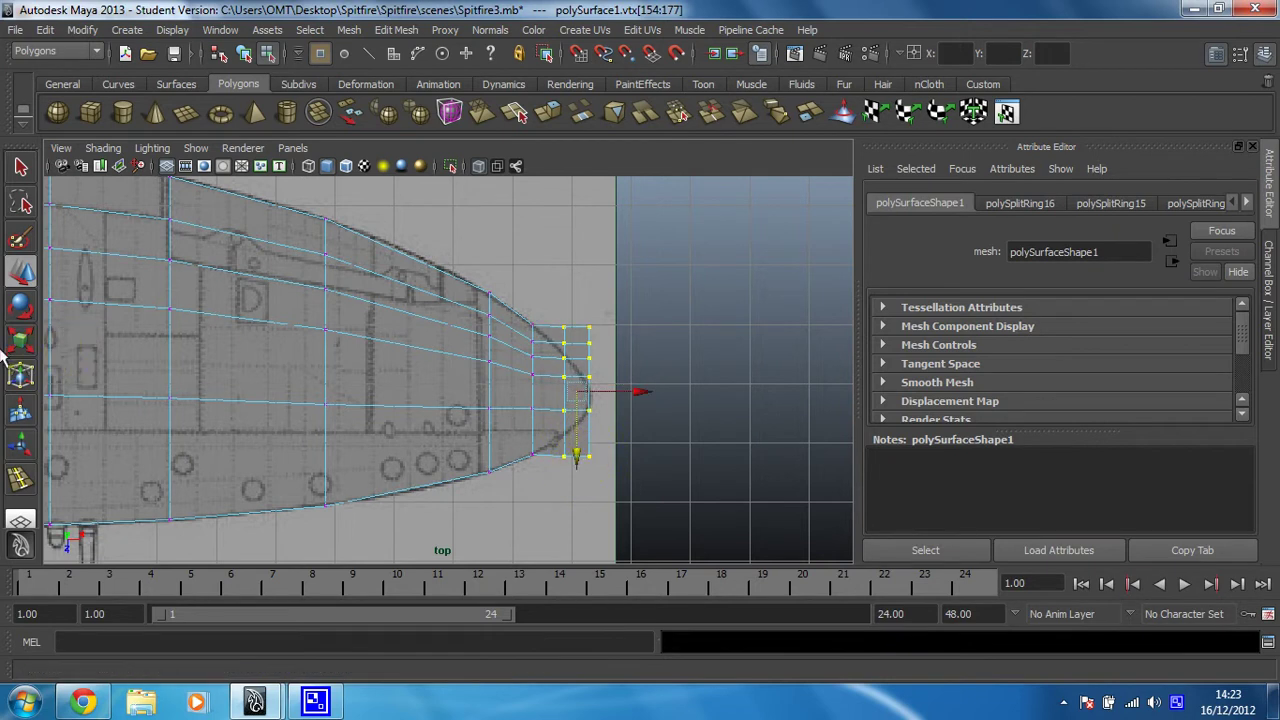
click(20, 340)
drag(580, 308, 583, 333)
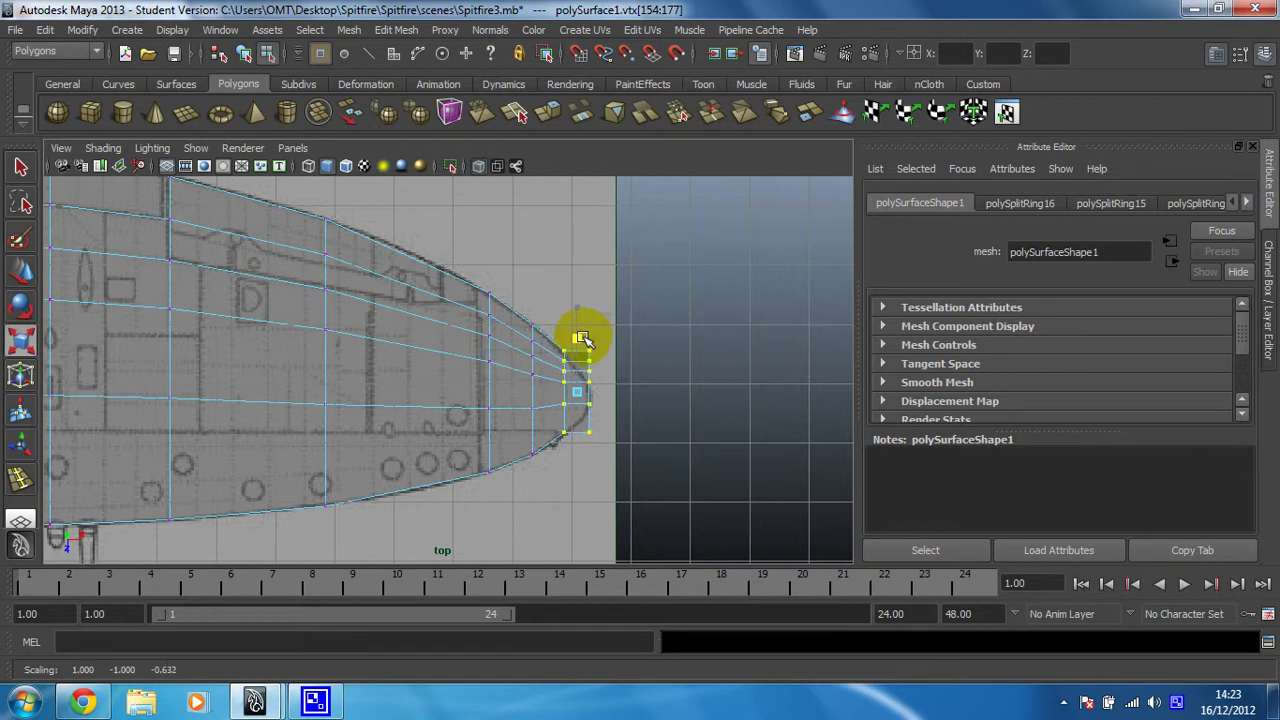
drag(582, 338, 582, 338)
click(20, 270)
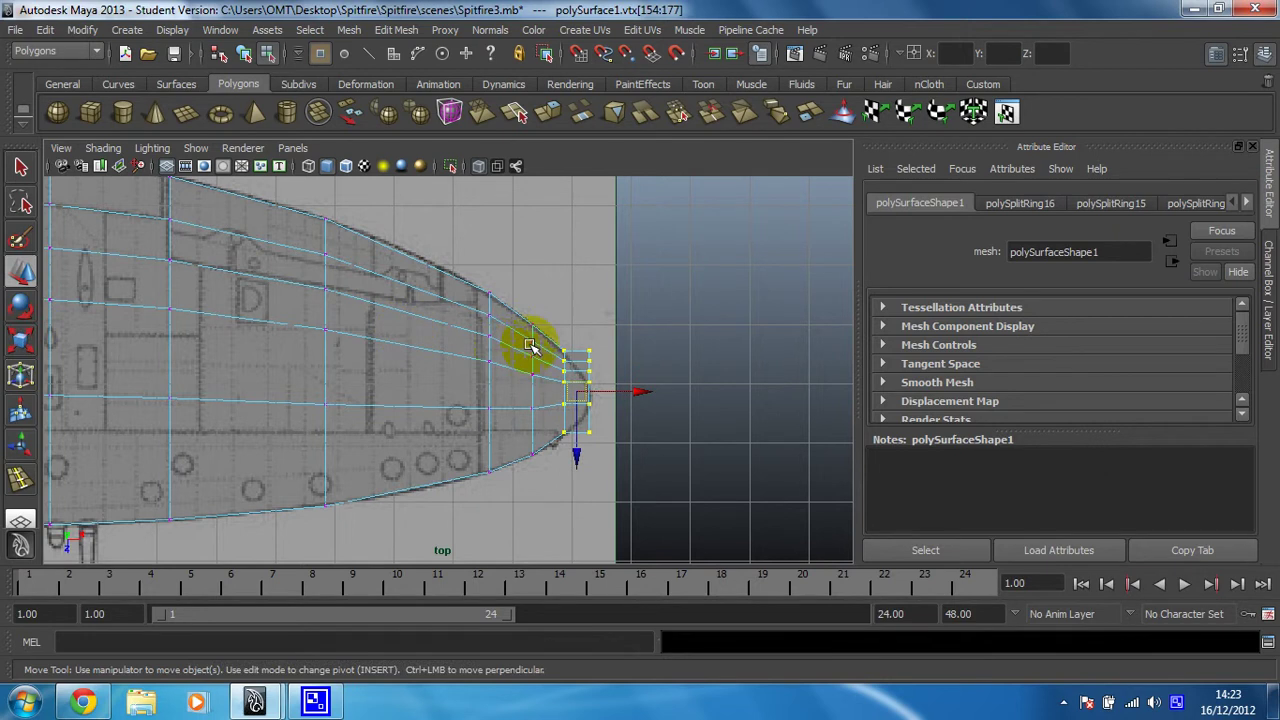
click(588, 433)
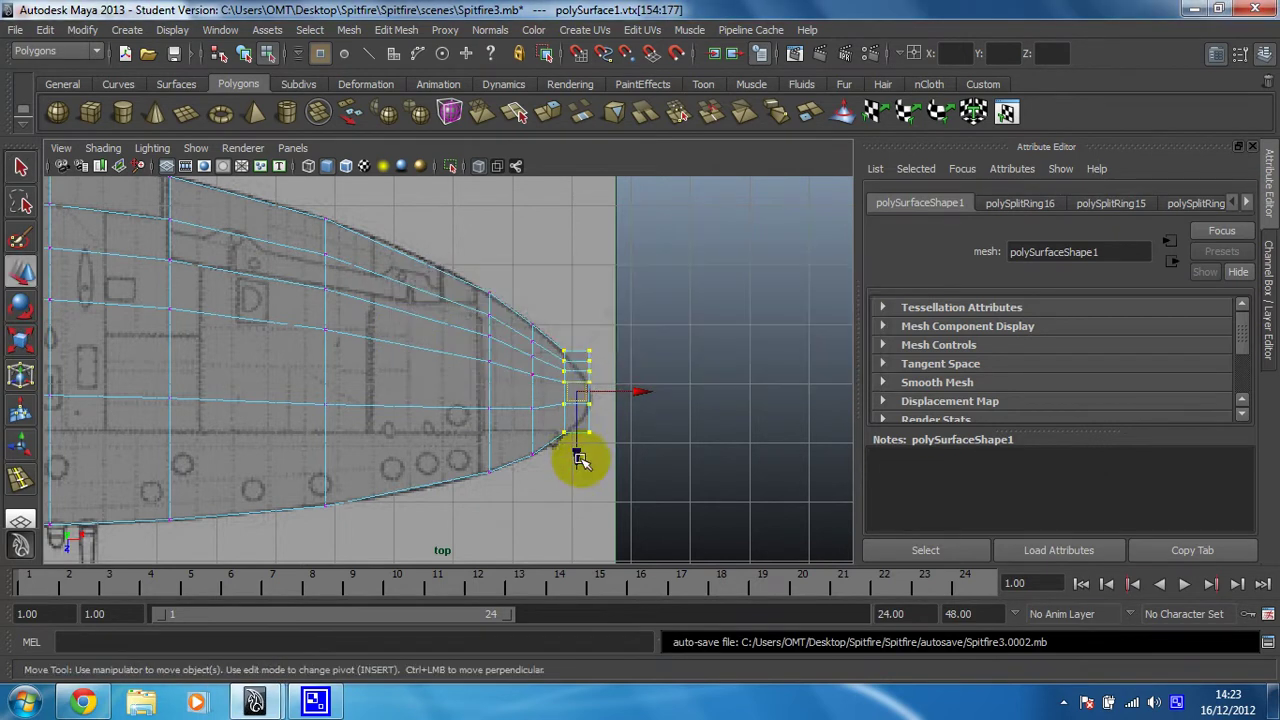
mouse_move(577, 458)
mouse_down()
mouse_move(571, 329)
mouse_move(602, 459)
mouse_up()
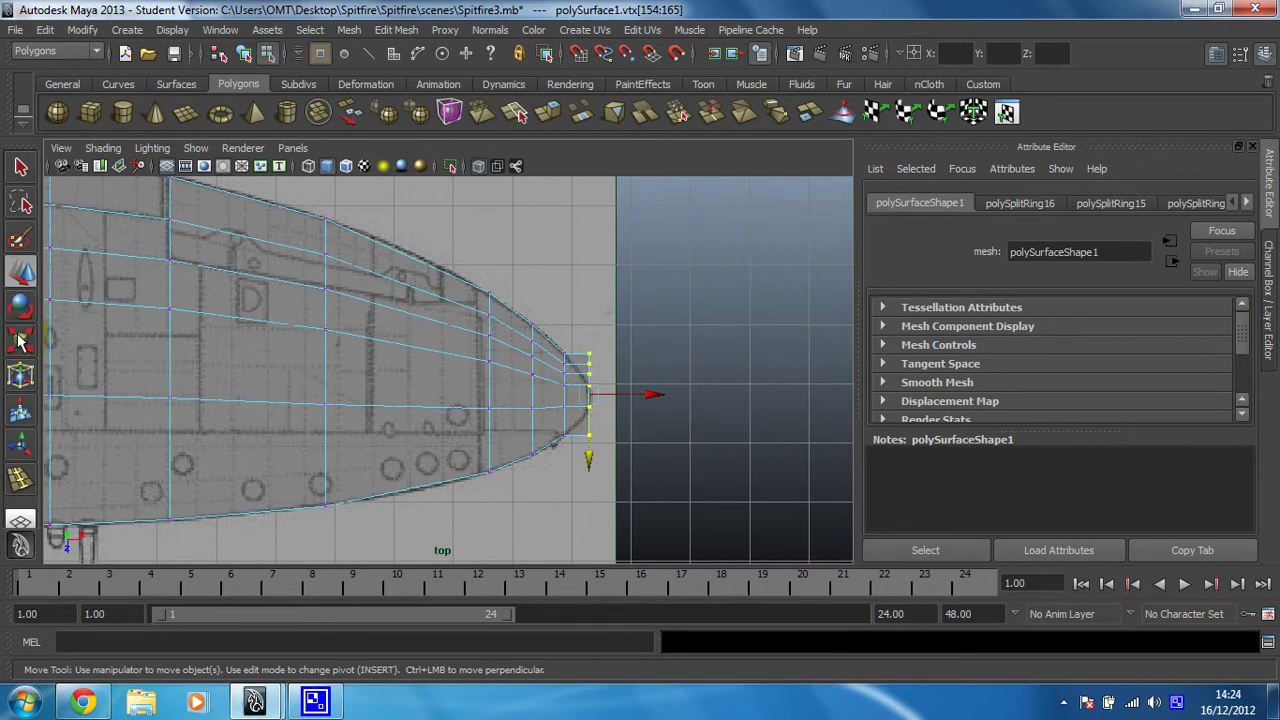
Step: Shrink the outermost vertex column chordwise almost to a point and move it slightly rearward onto the blueprint's wing tip
click(20, 340)
drag(560, 371, 596, 380)
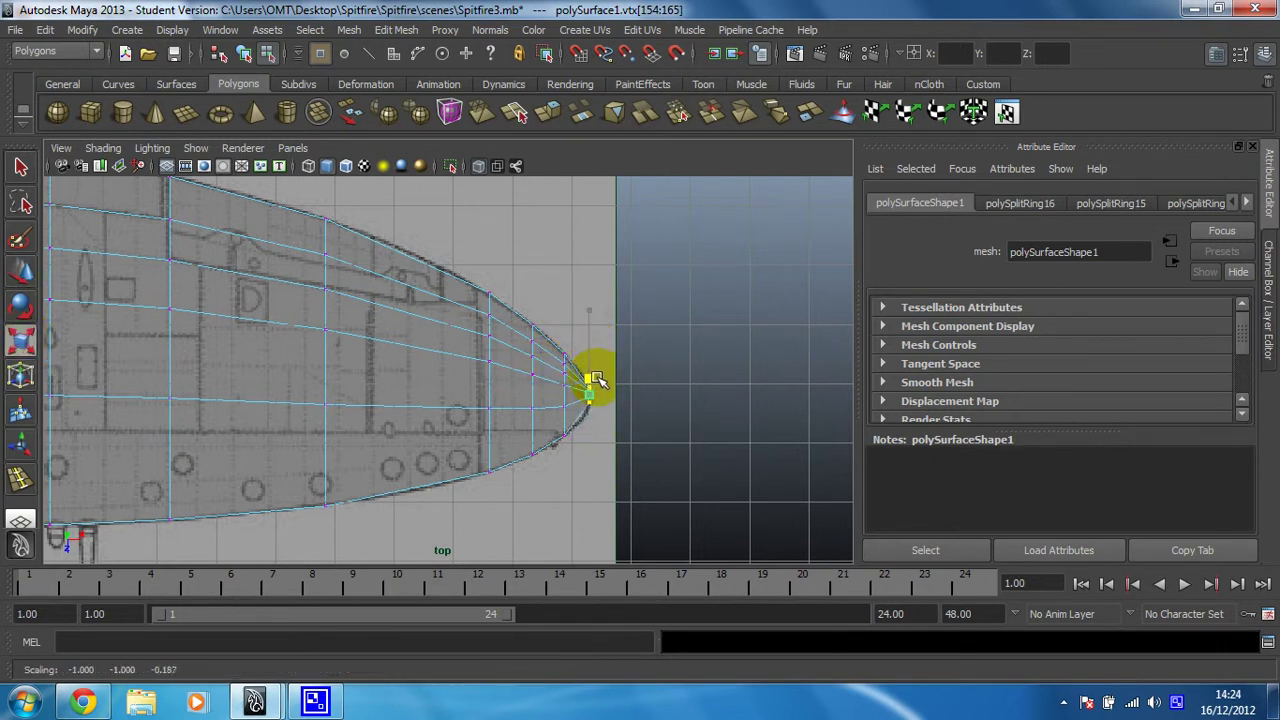
click(20, 270)
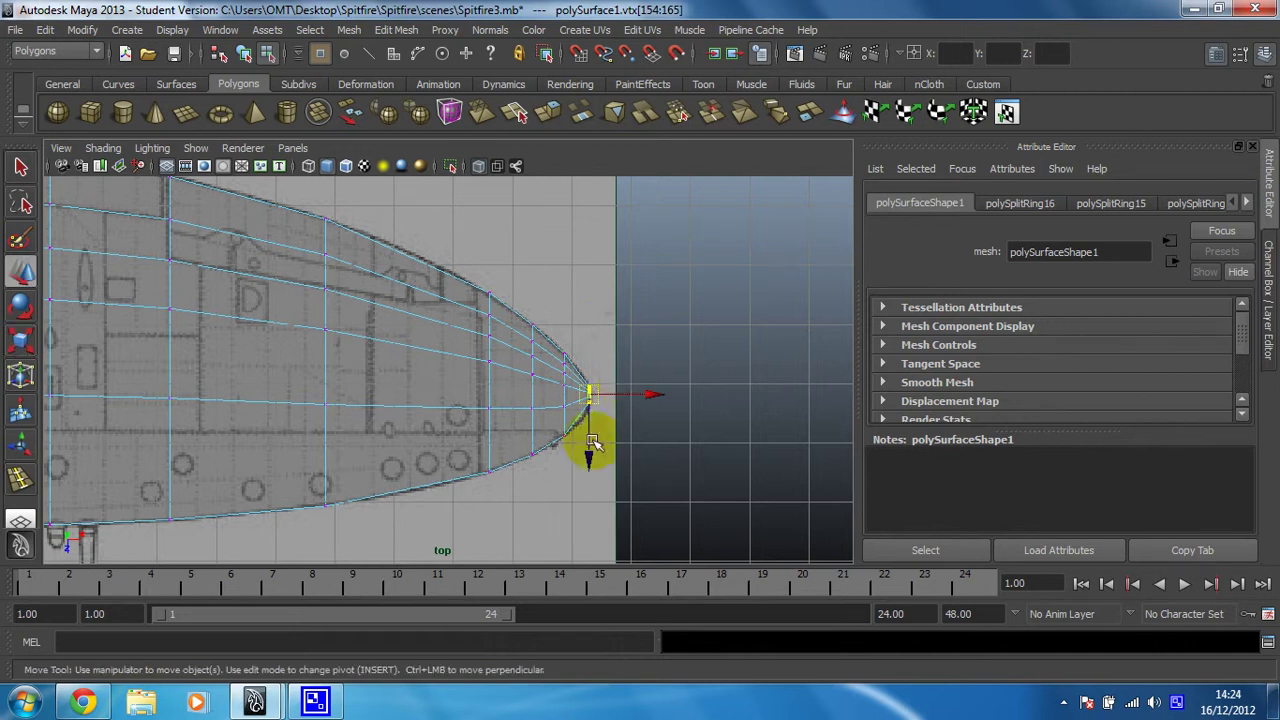
drag(587, 457, 588, 459)
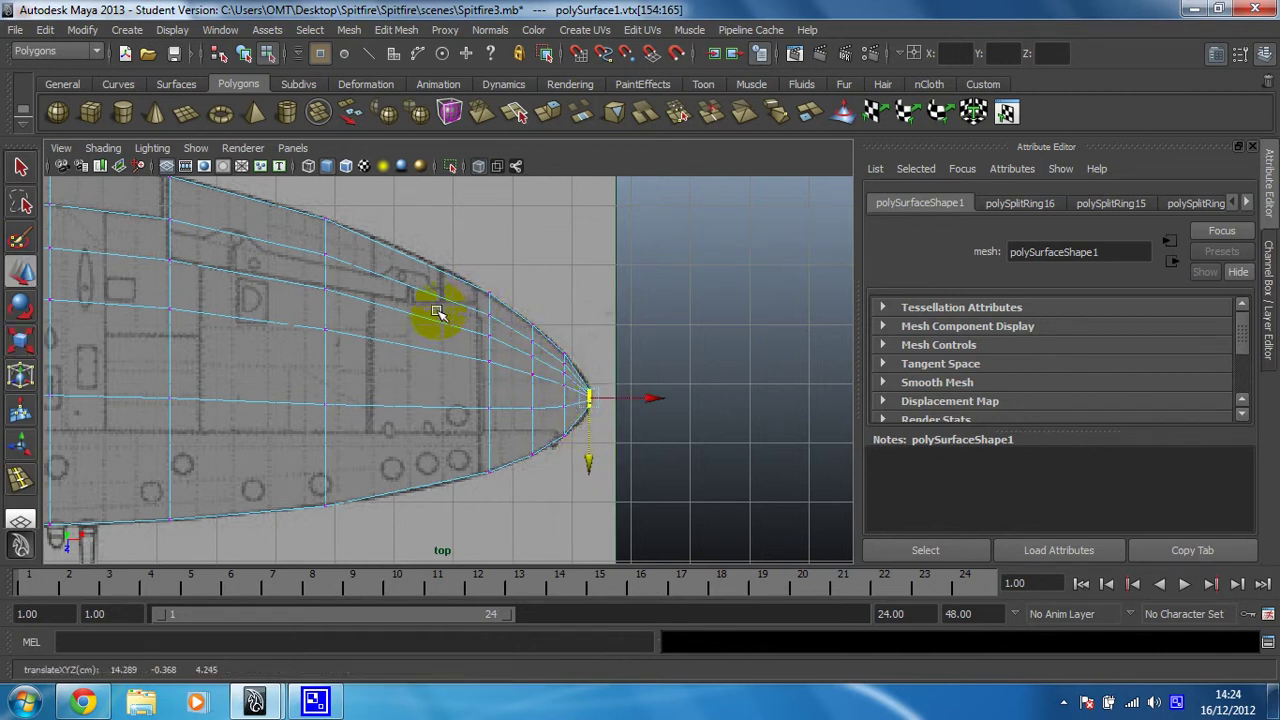
Step: Examine the reshaped wing and its tip from a low side angle in the perspective view
key(space)
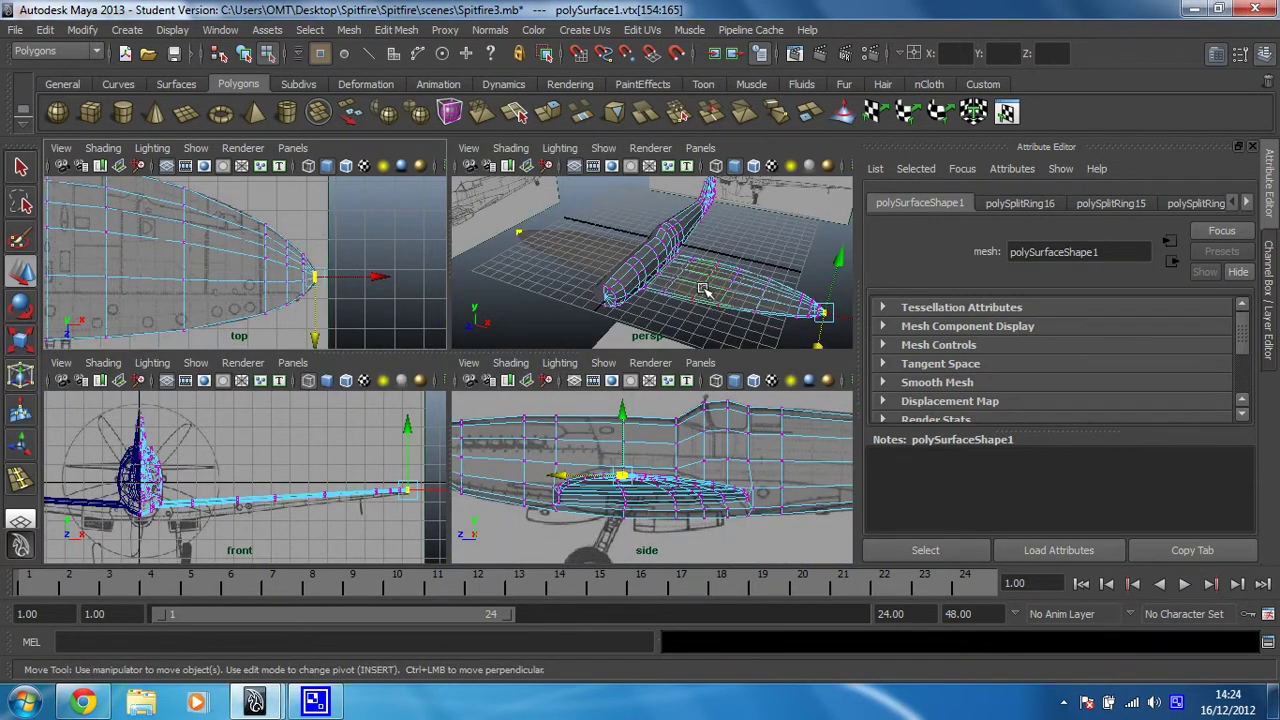
key(space)
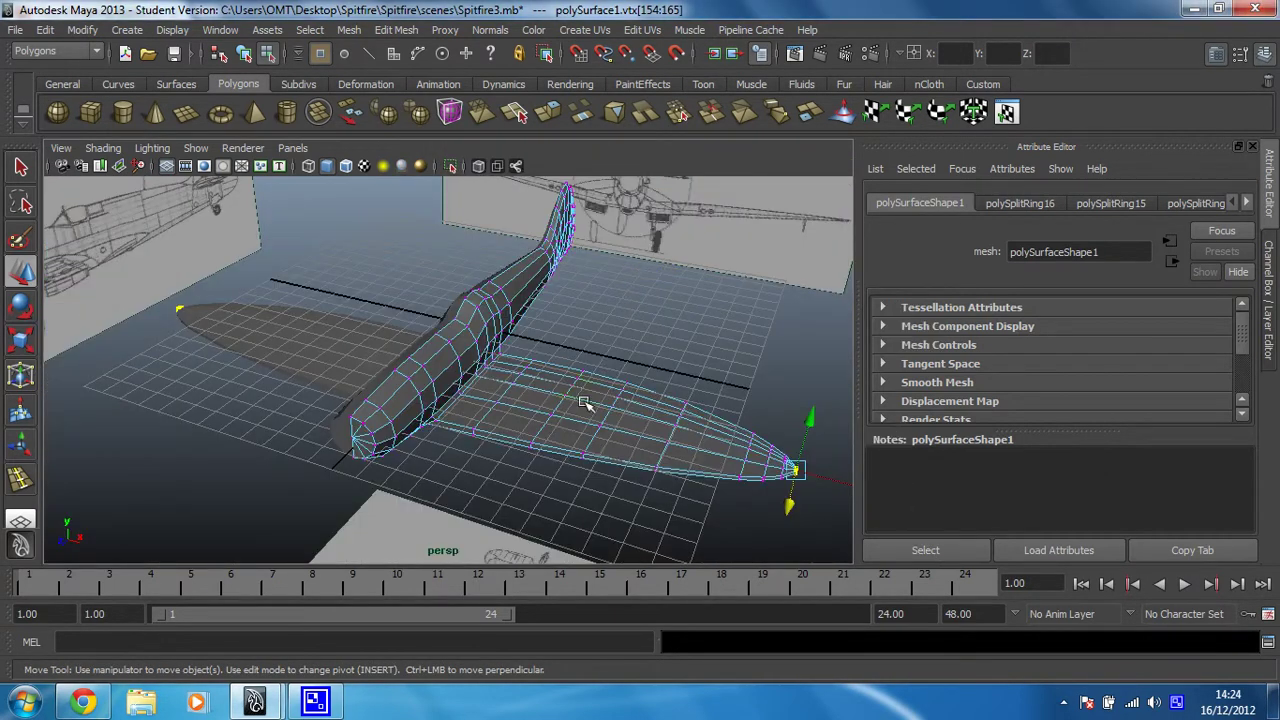
alt+drag(573, 428, 405, 424)
alt+right_drag(405, 424, 566, 430)
alt+middle_drag(563, 430, 525, 420)
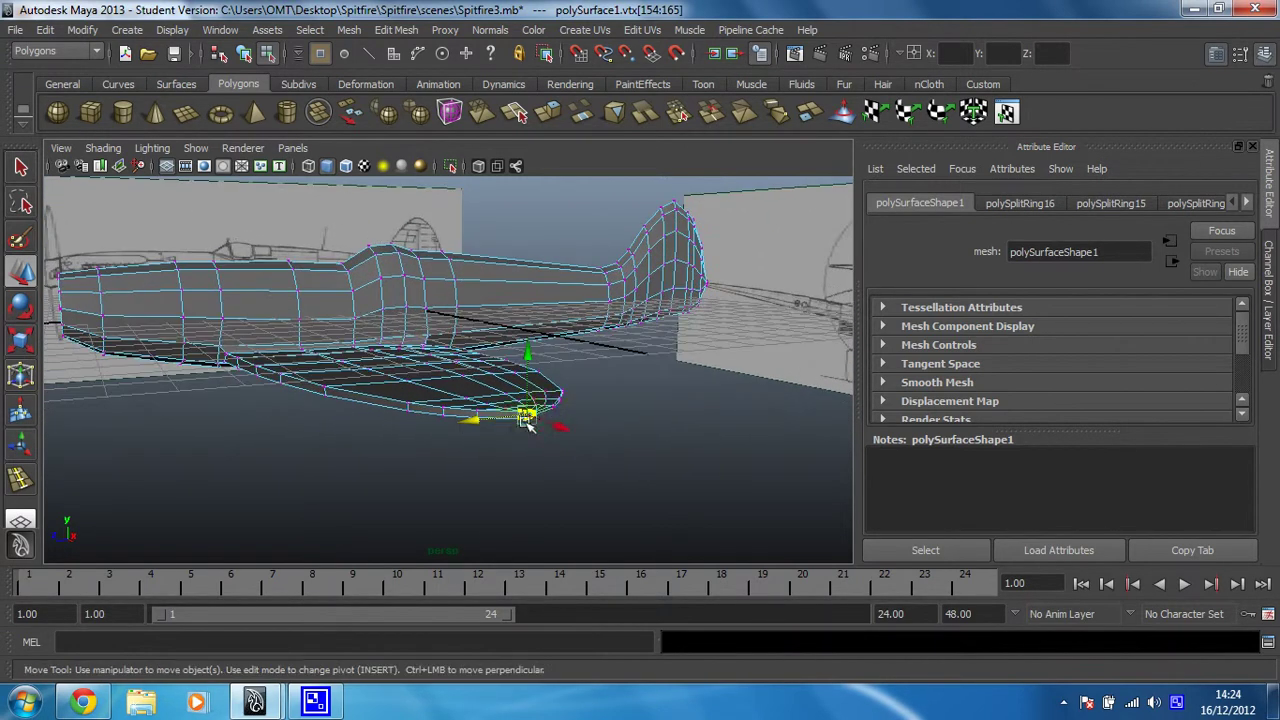
Step: Select the six upper vertices along the wing tip's edge and scale them vertically to even out their heights
click(533, 434)
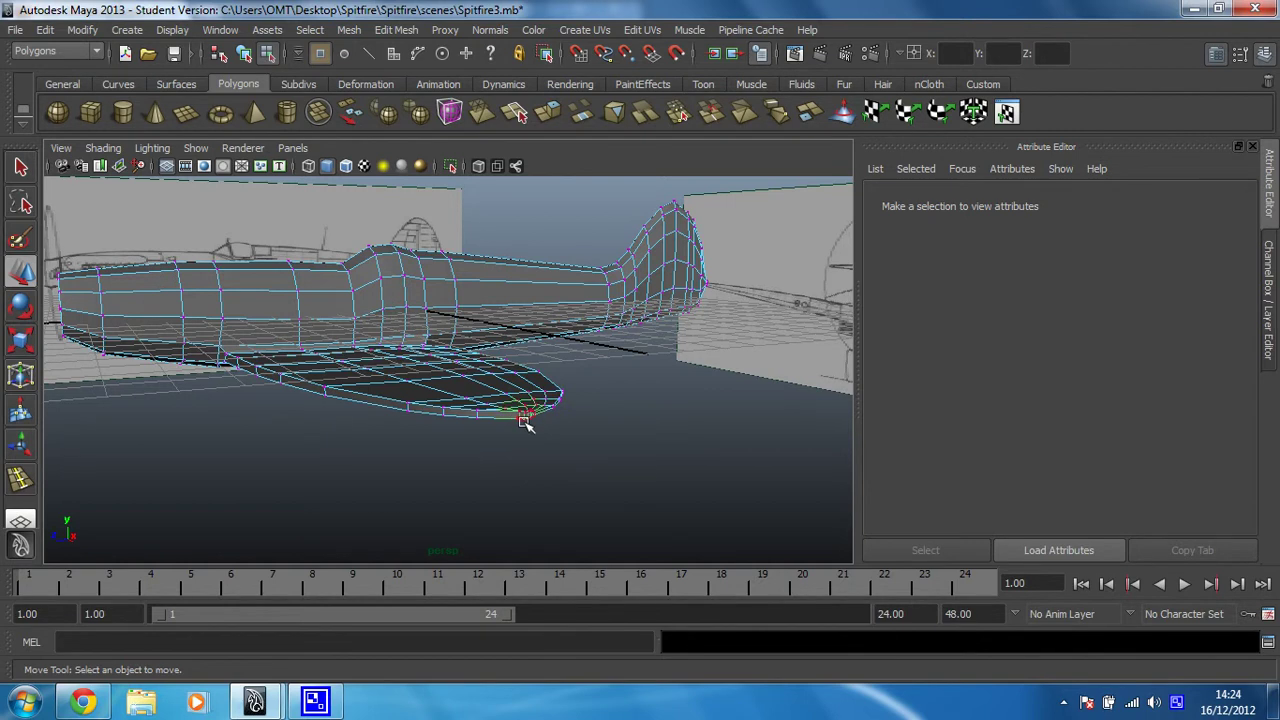
alt+right_drag(525, 421, 516, 382)
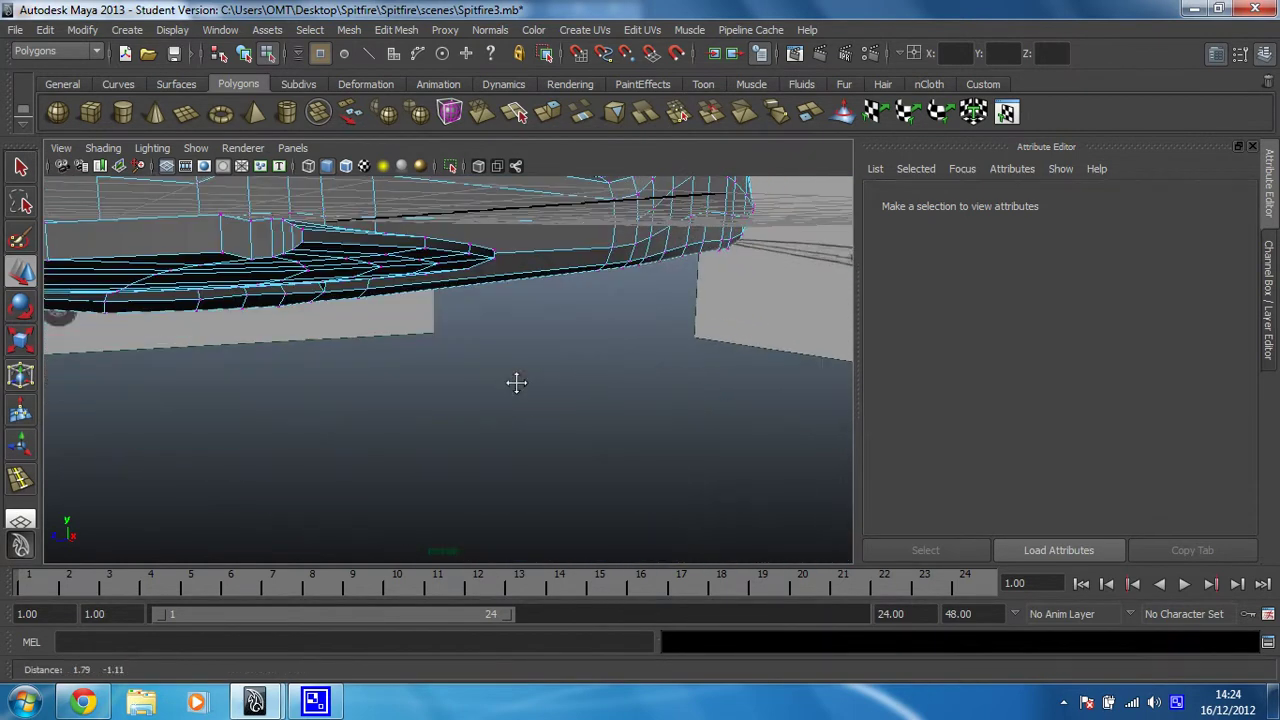
alt+middle_drag(516, 382, 521, 389)
alt+drag(344, 366, 343, 377)
alt+middle_drag(343, 379, 342, 370)
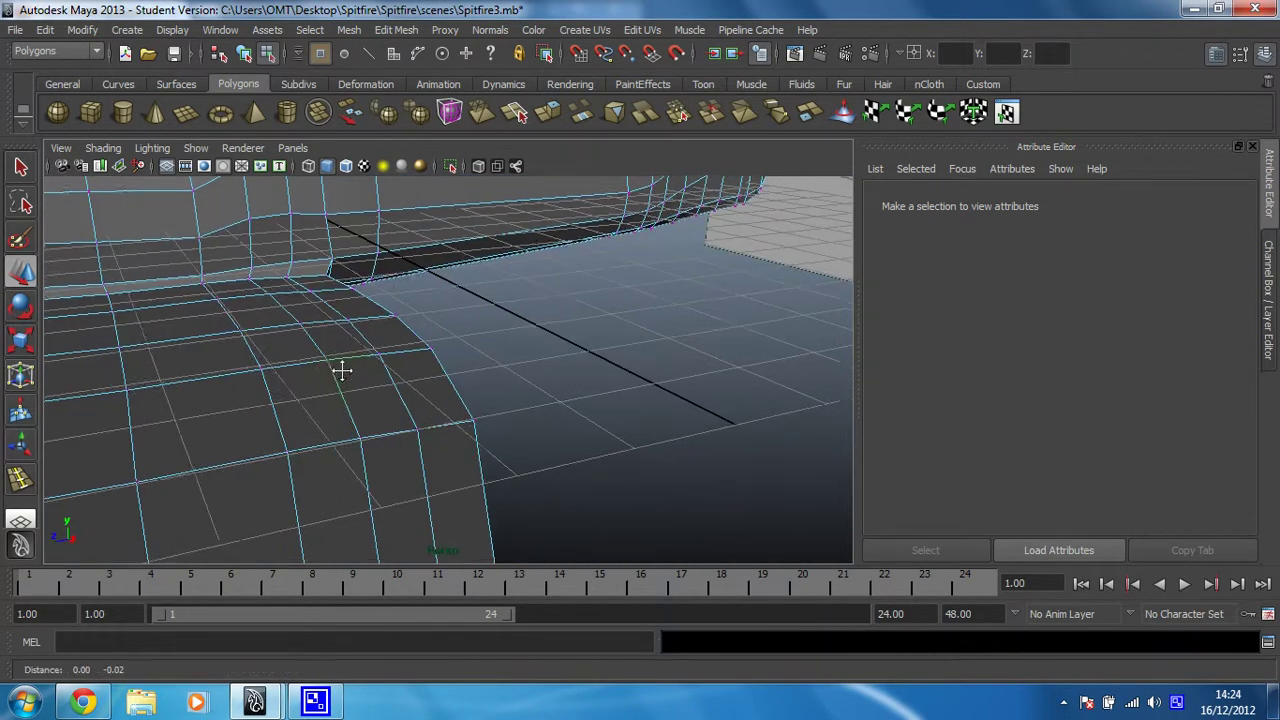
scroll(342, 370, down, 8)
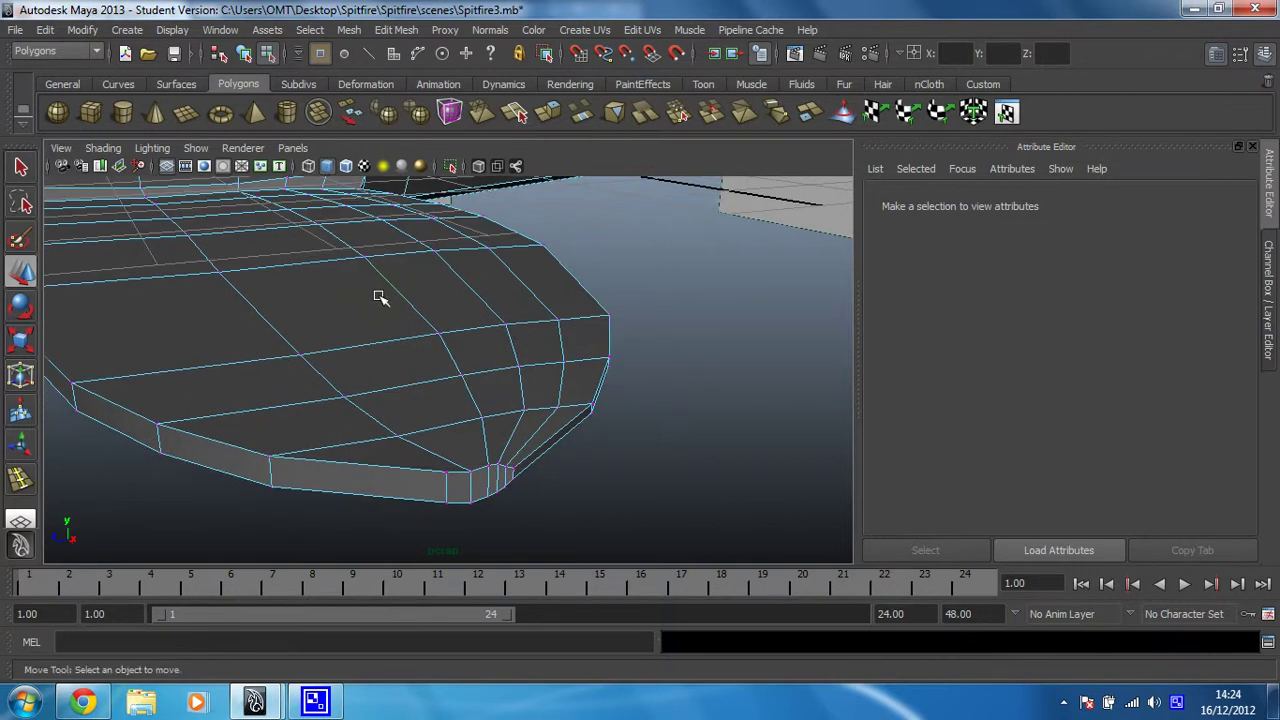
click(447, 472)
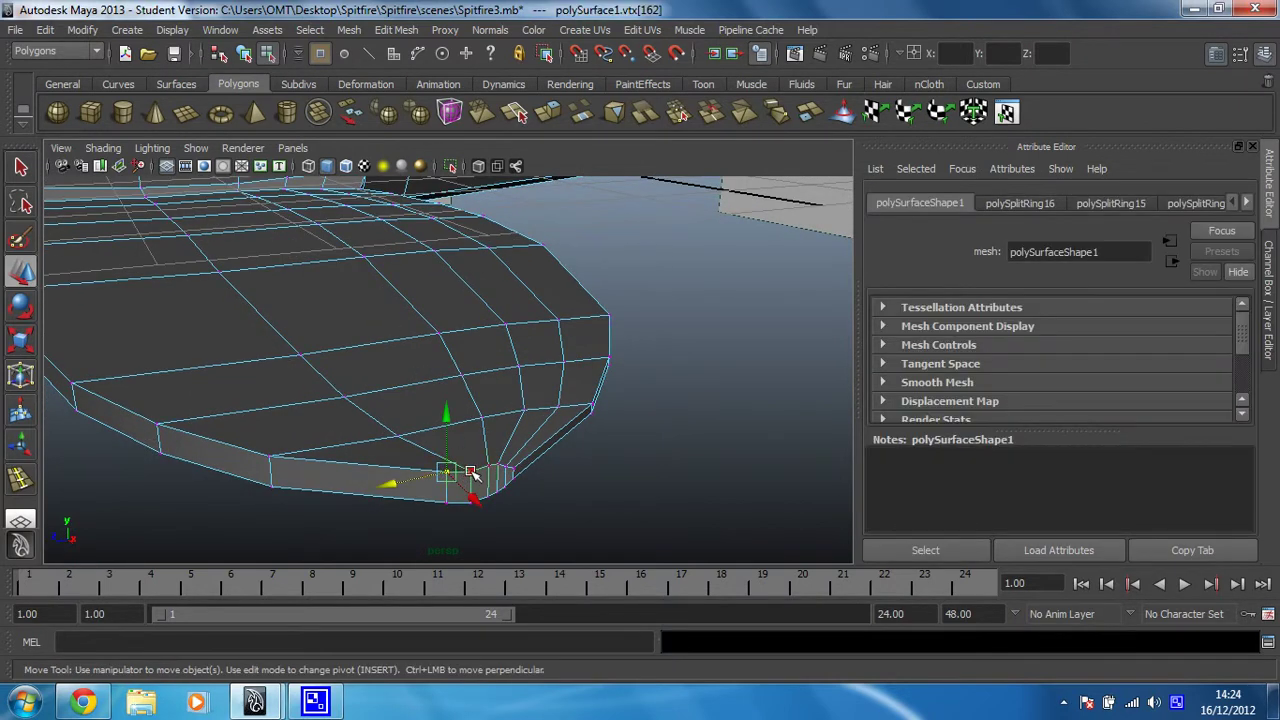
shift+click(470, 471)
shift+click(490, 465)
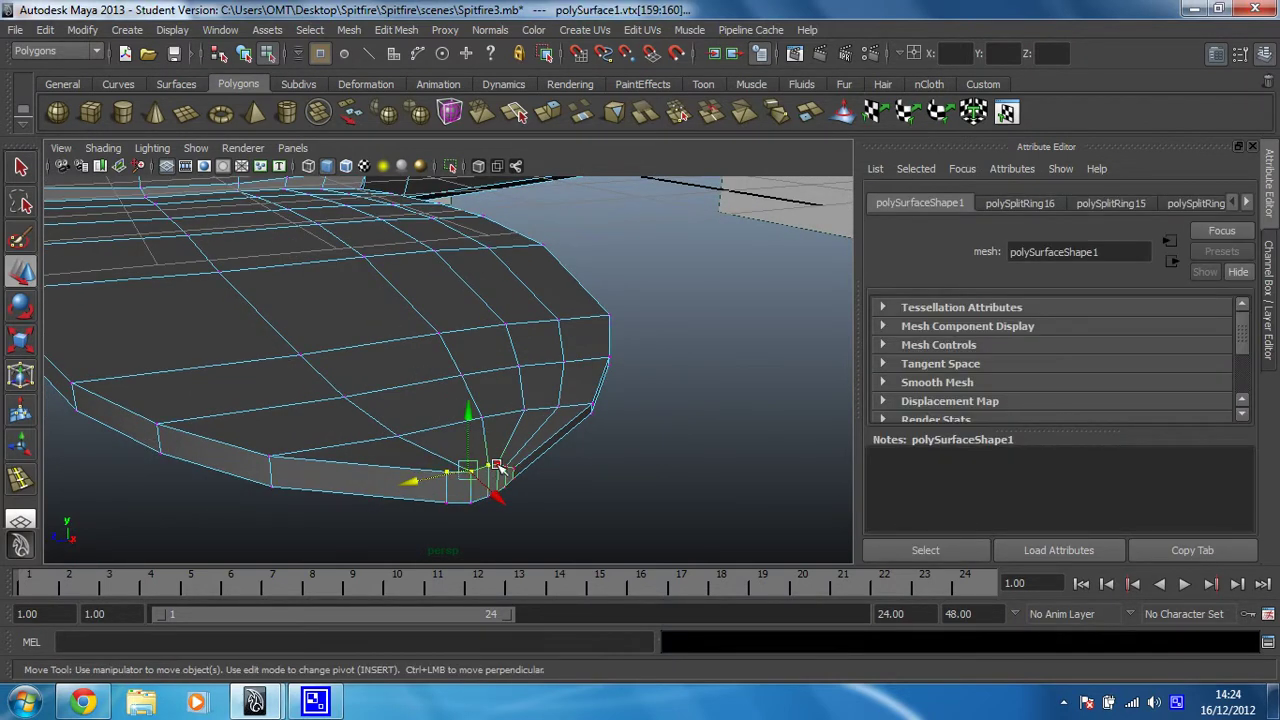
click(509, 467)
shift+click(516, 480)
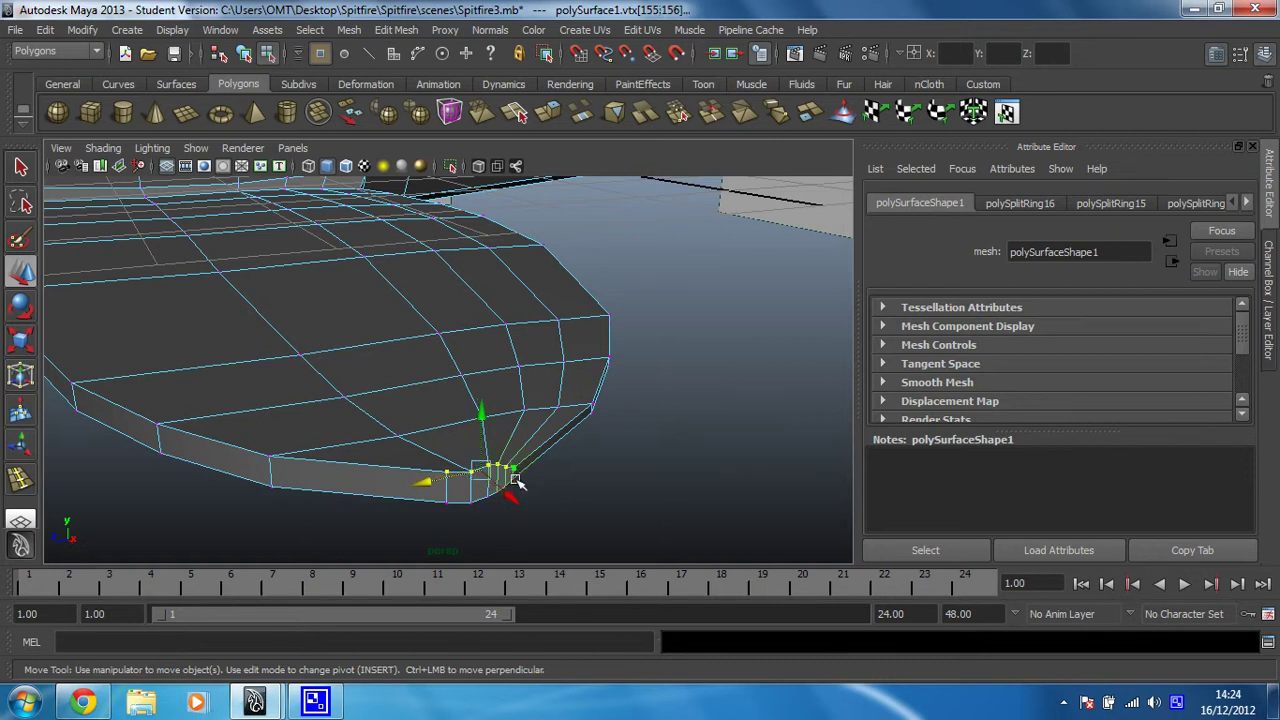
click(22, 343)
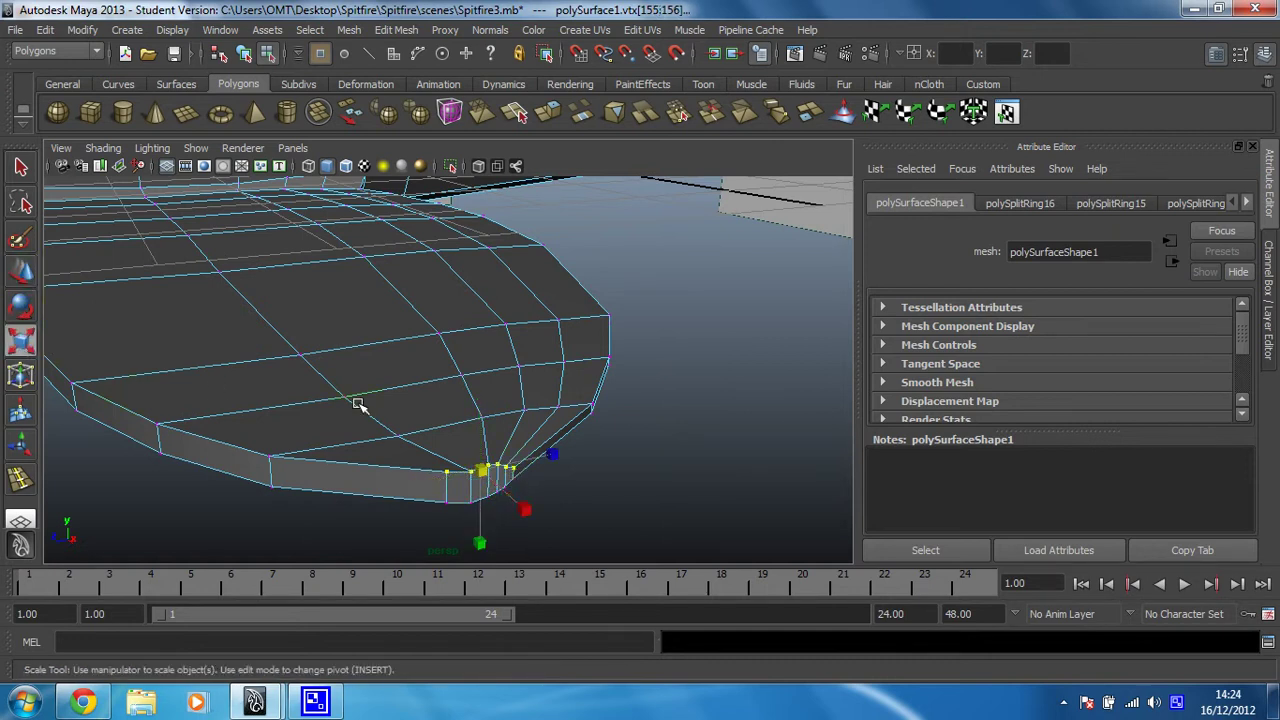
drag(484, 543, 480, 490)
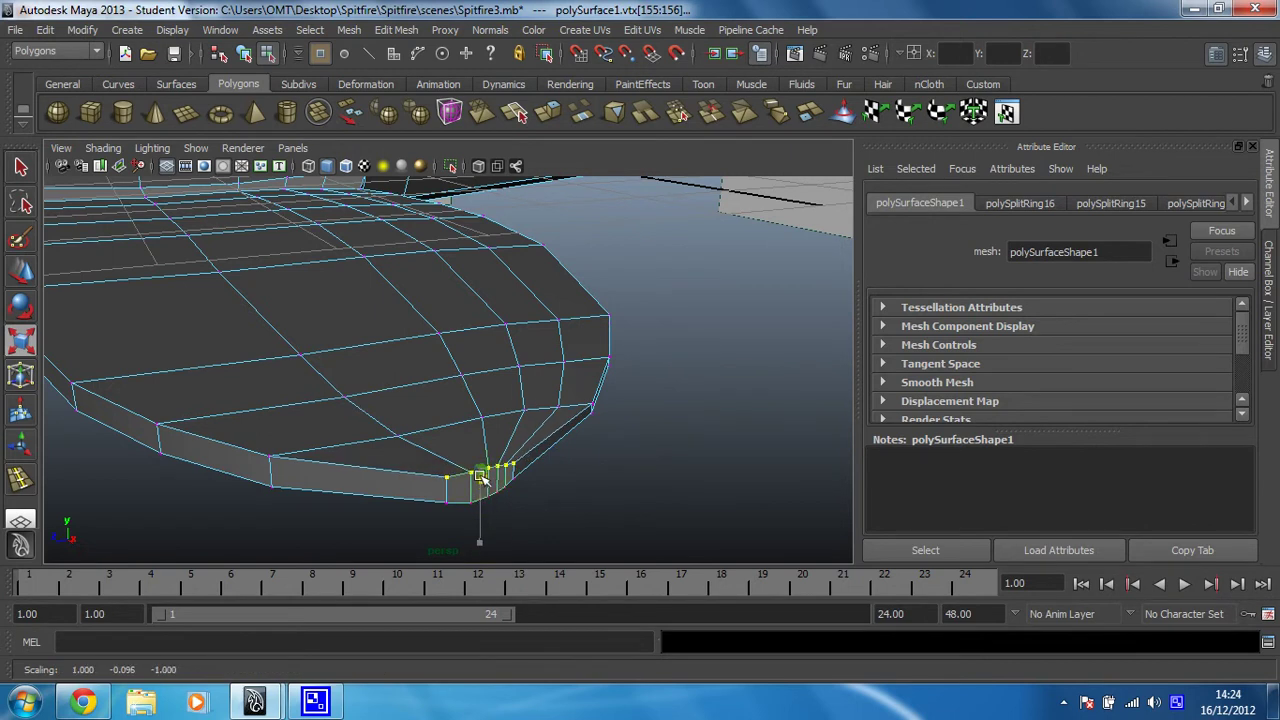
drag(483, 544, 481, 510)
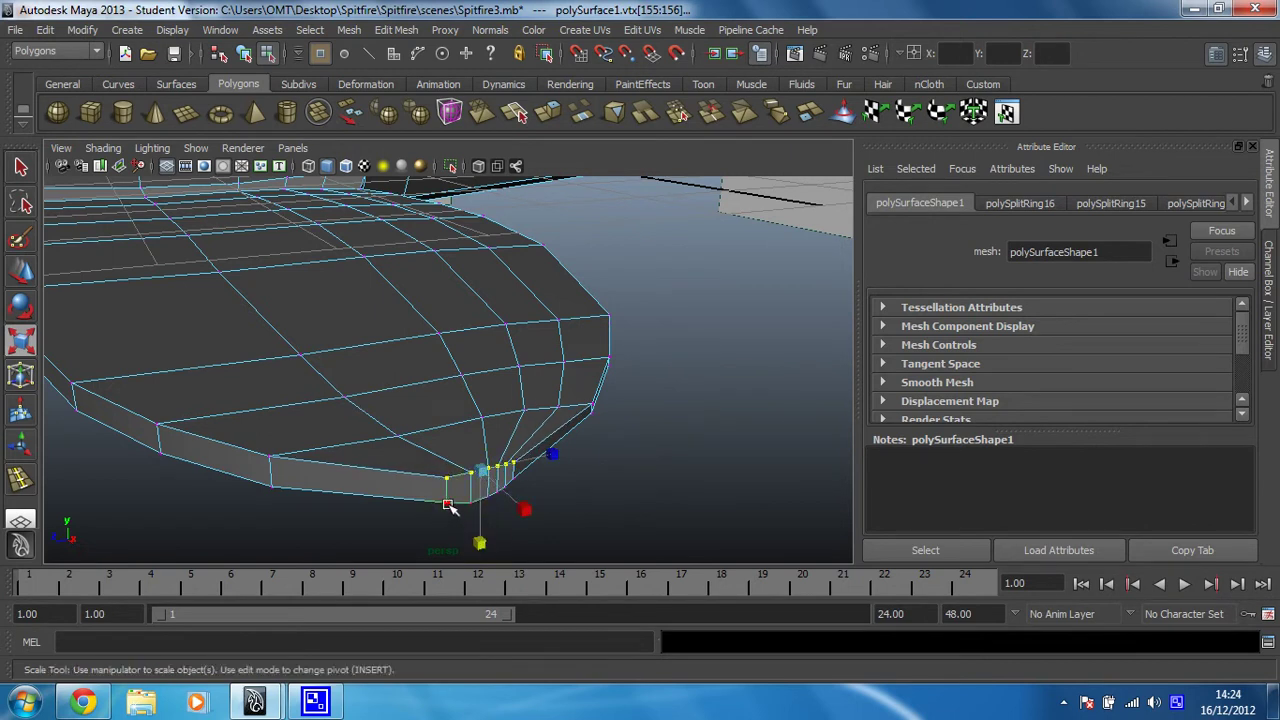
click(447, 503)
click(483, 505)
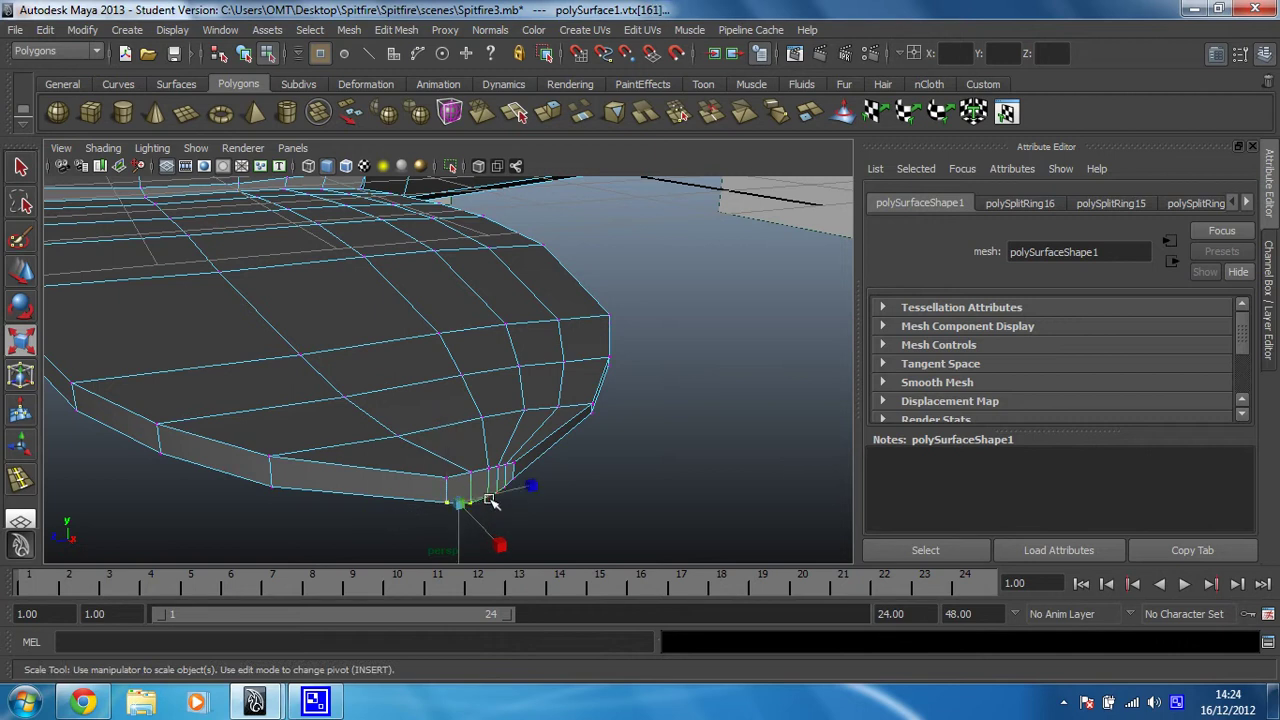
click(511, 519)
click(515, 484)
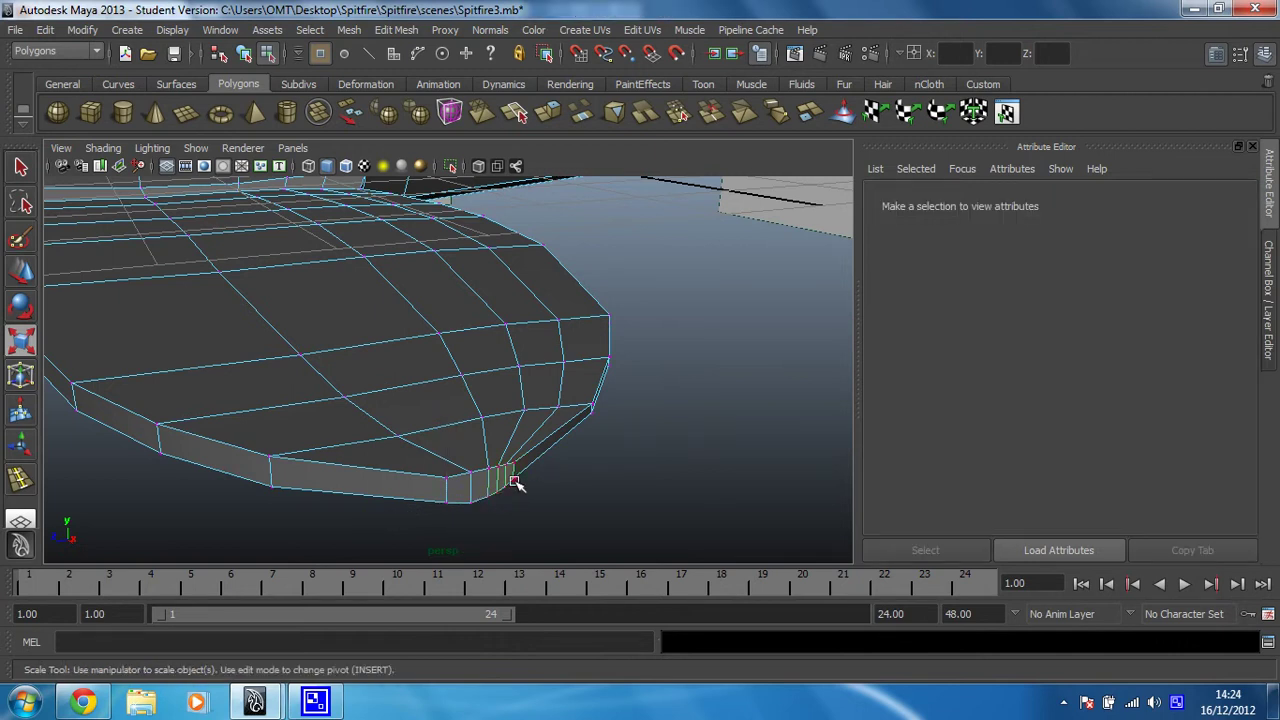
shift+click(505, 488)
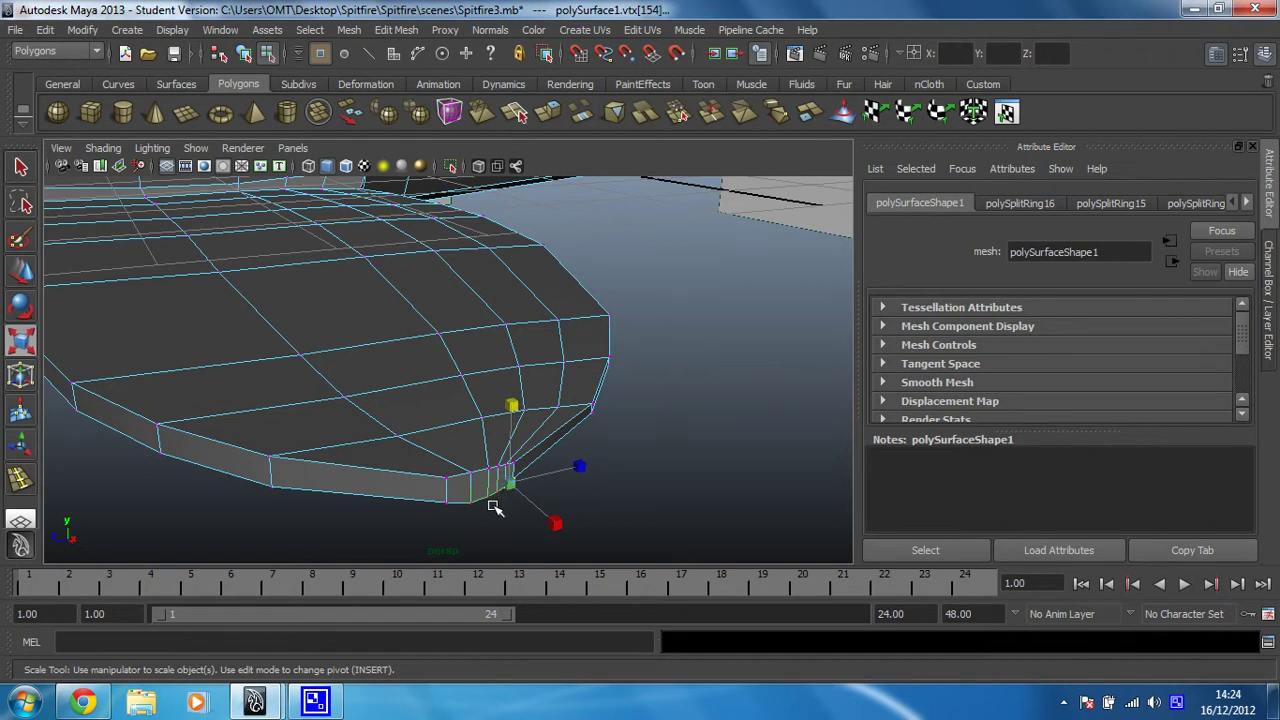
key(3)
key(1)
right_drag(482, 361, 400, 364)
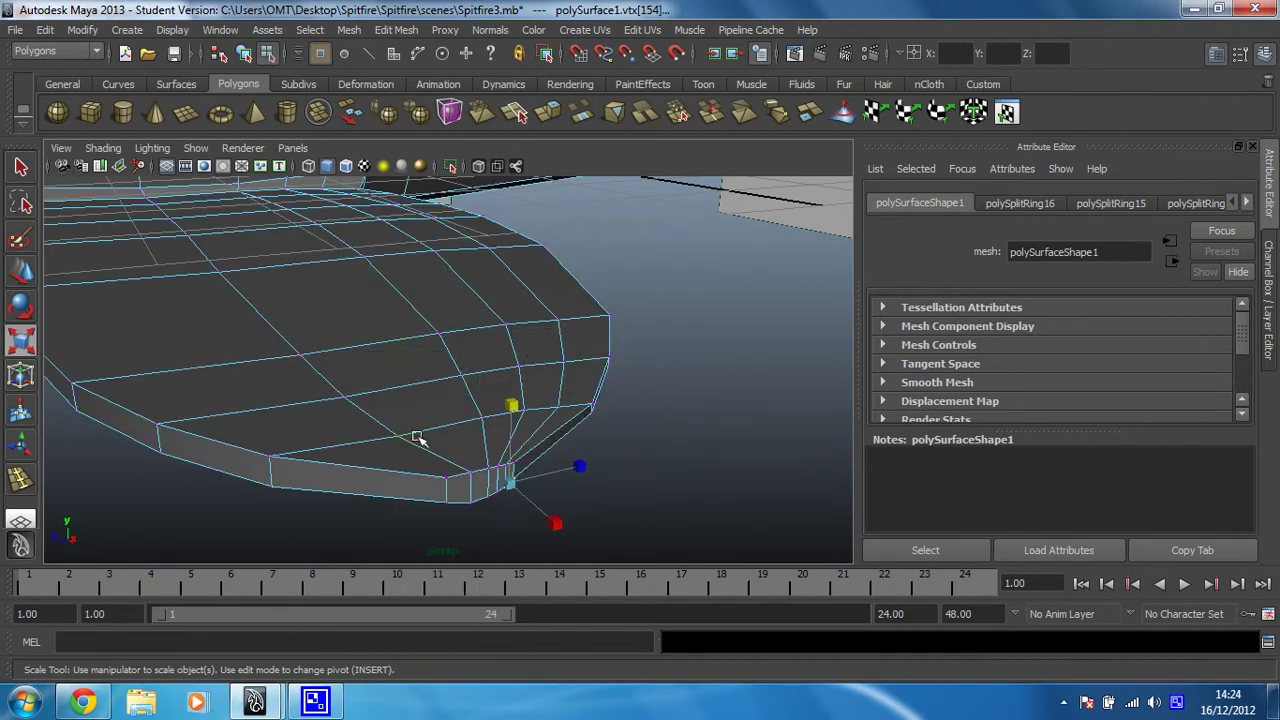
click(446, 504)
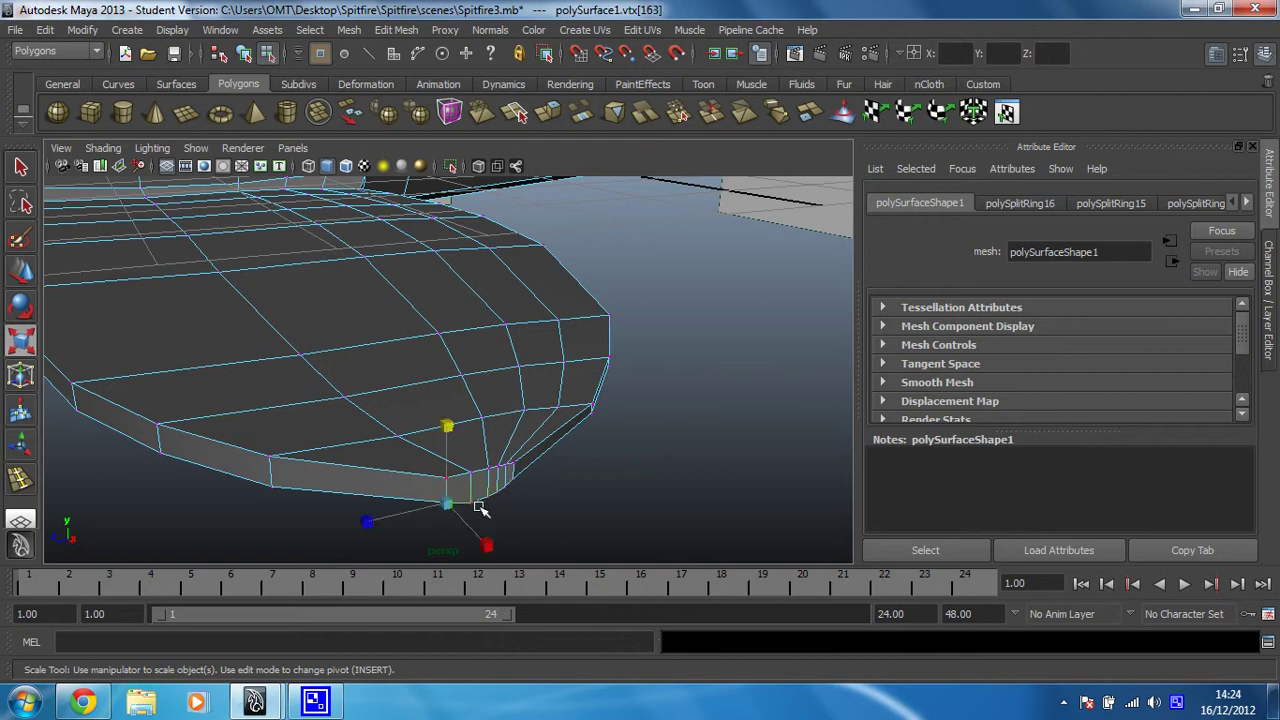
click(473, 504)
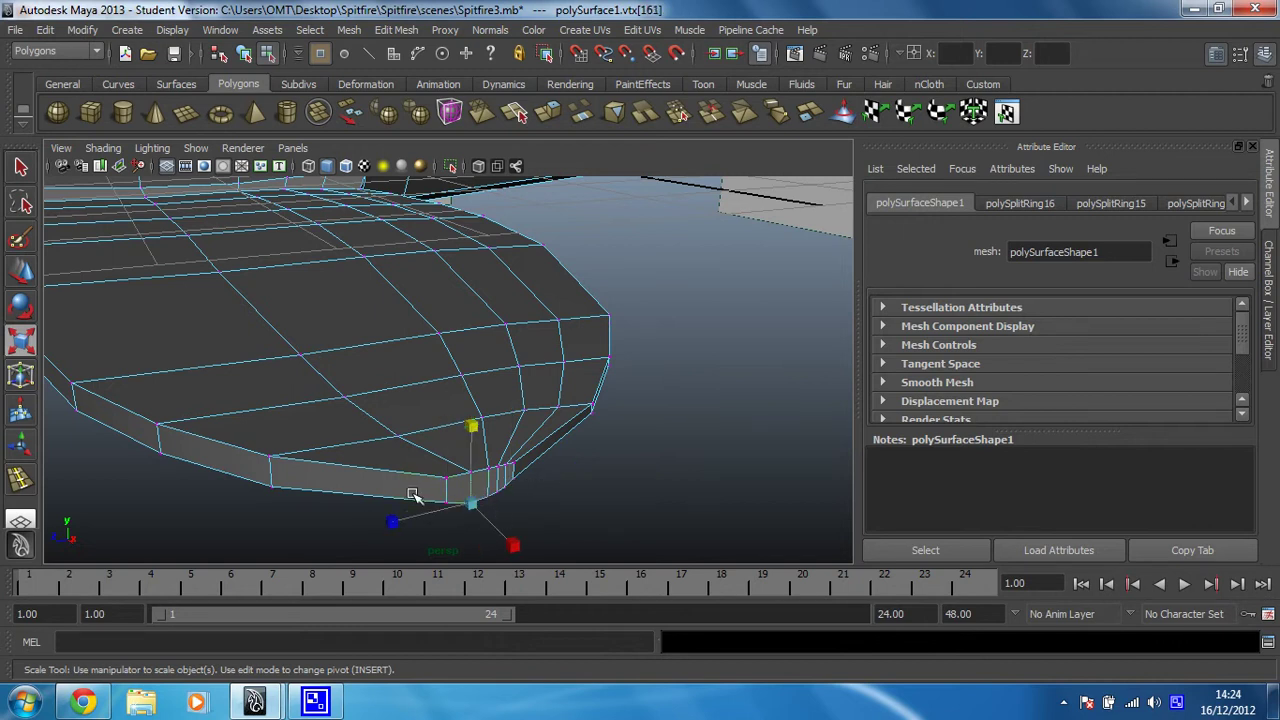
Step: Select the six lower vertices along the wing tip's edge and scale them vertically into a nearly straight line
alt+middle_drag(443, 457, 435, 427)
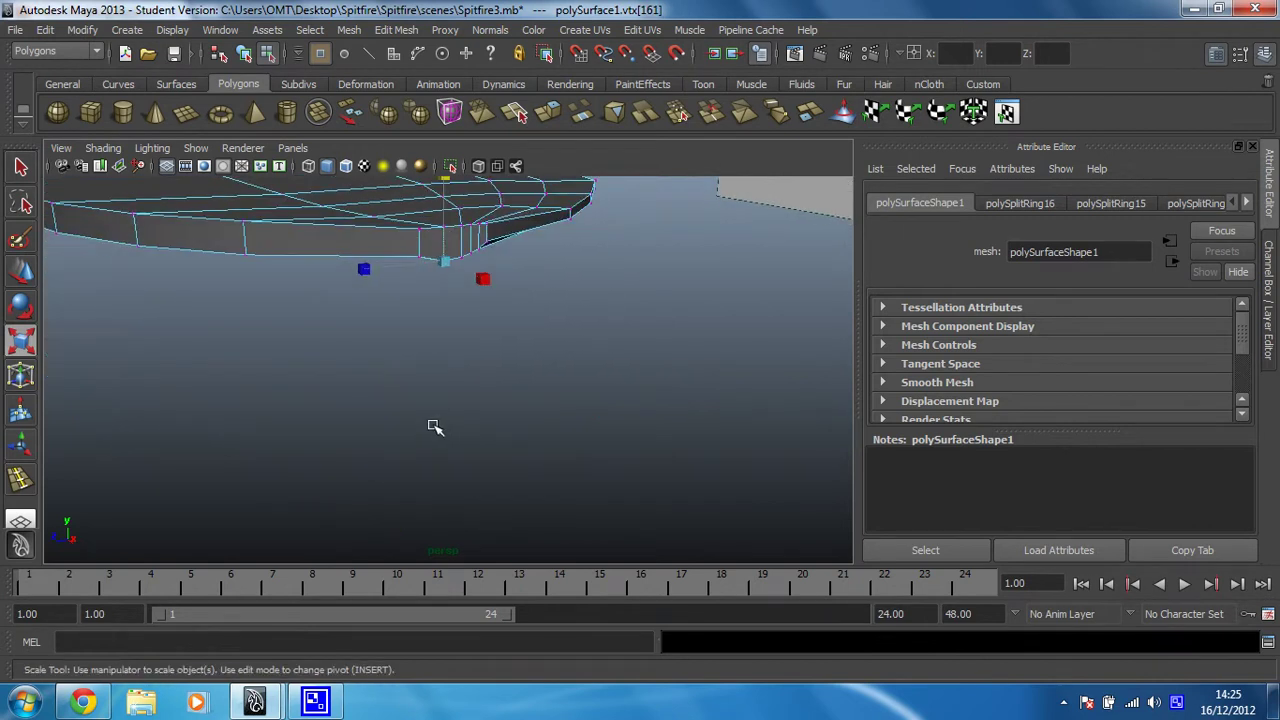
alt+middle_drag(406, 366, 408, 387)
alt+right_drag(408, 387, 466, 424)
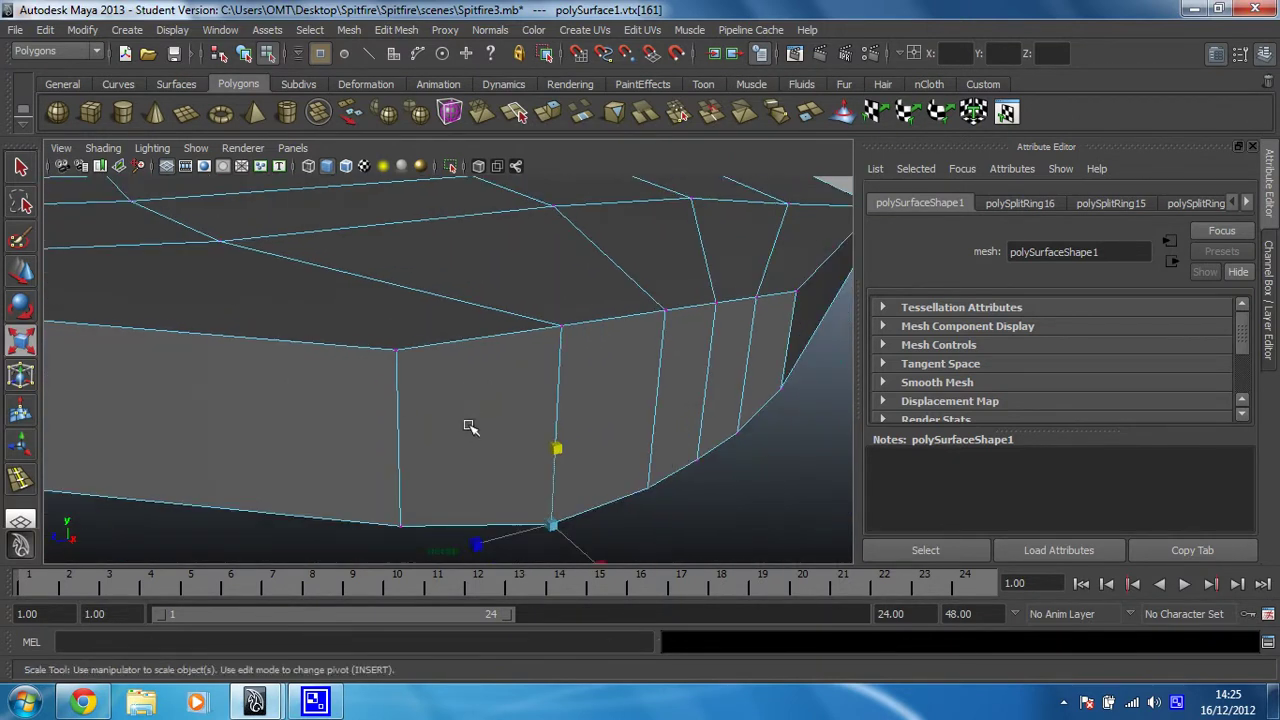
click(402, 527)
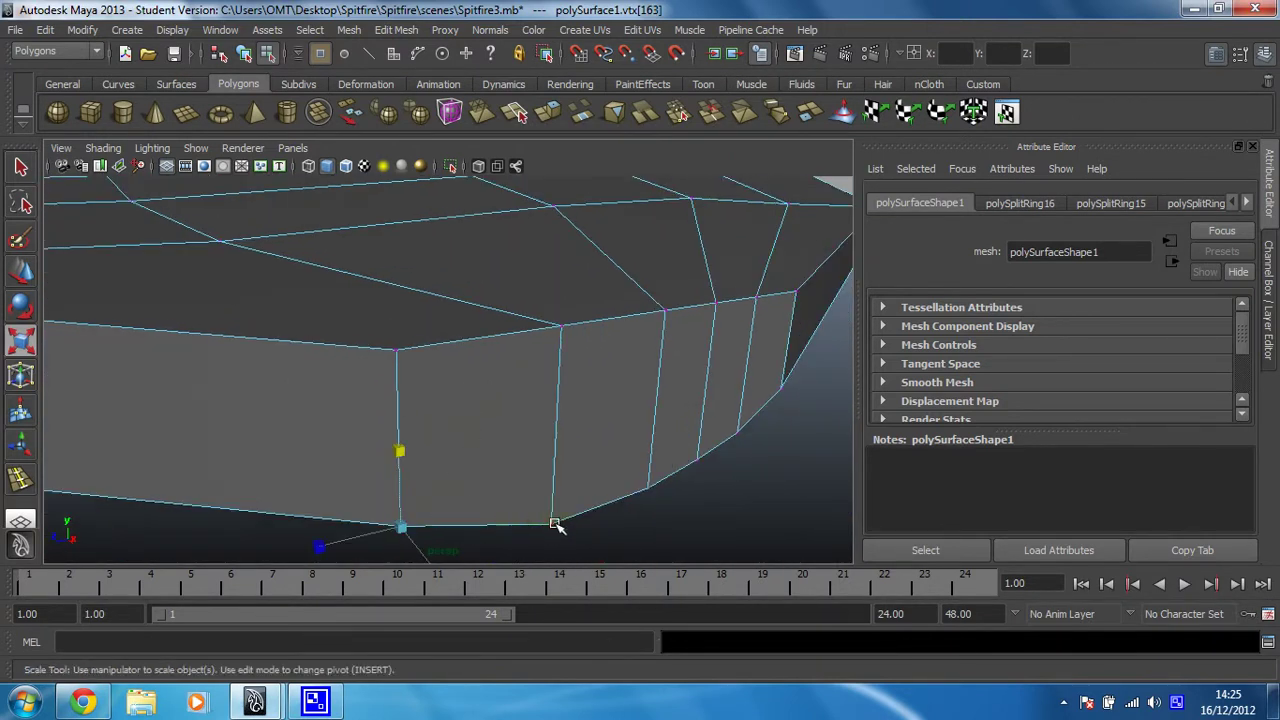
click(552, 524)
click(650, 491)
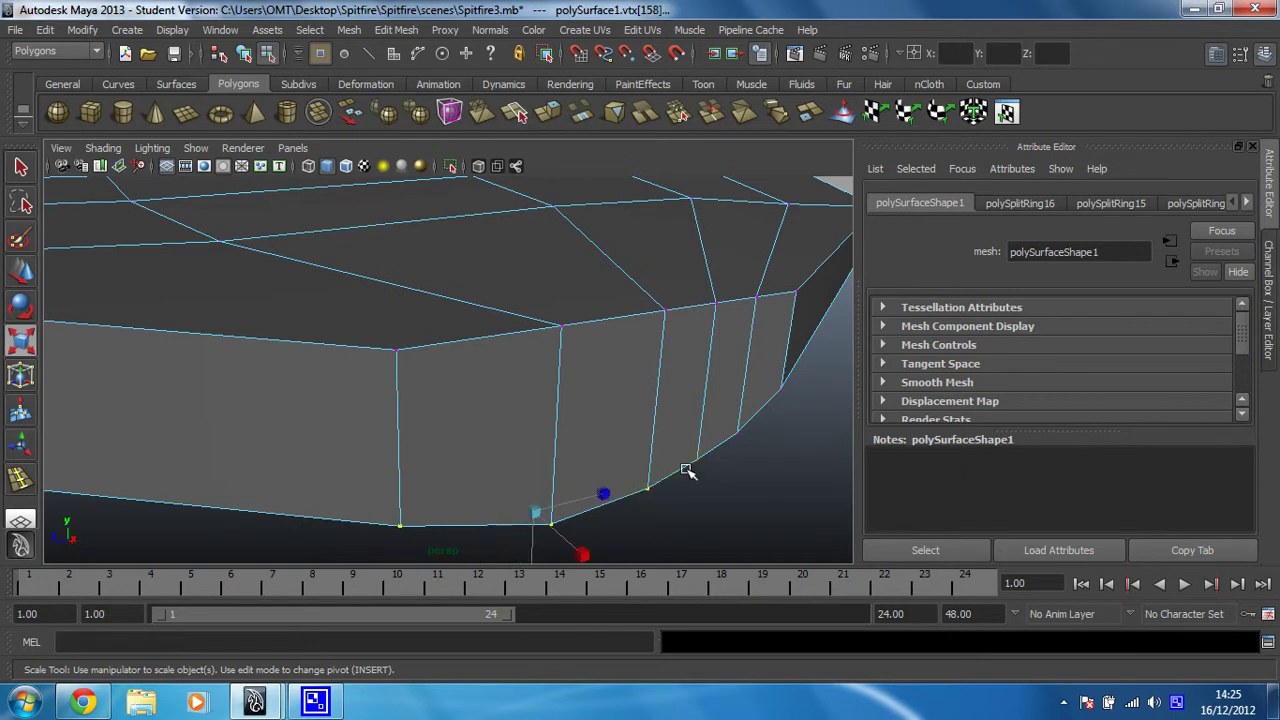
shift+click(738, 434)
click(784, 389)
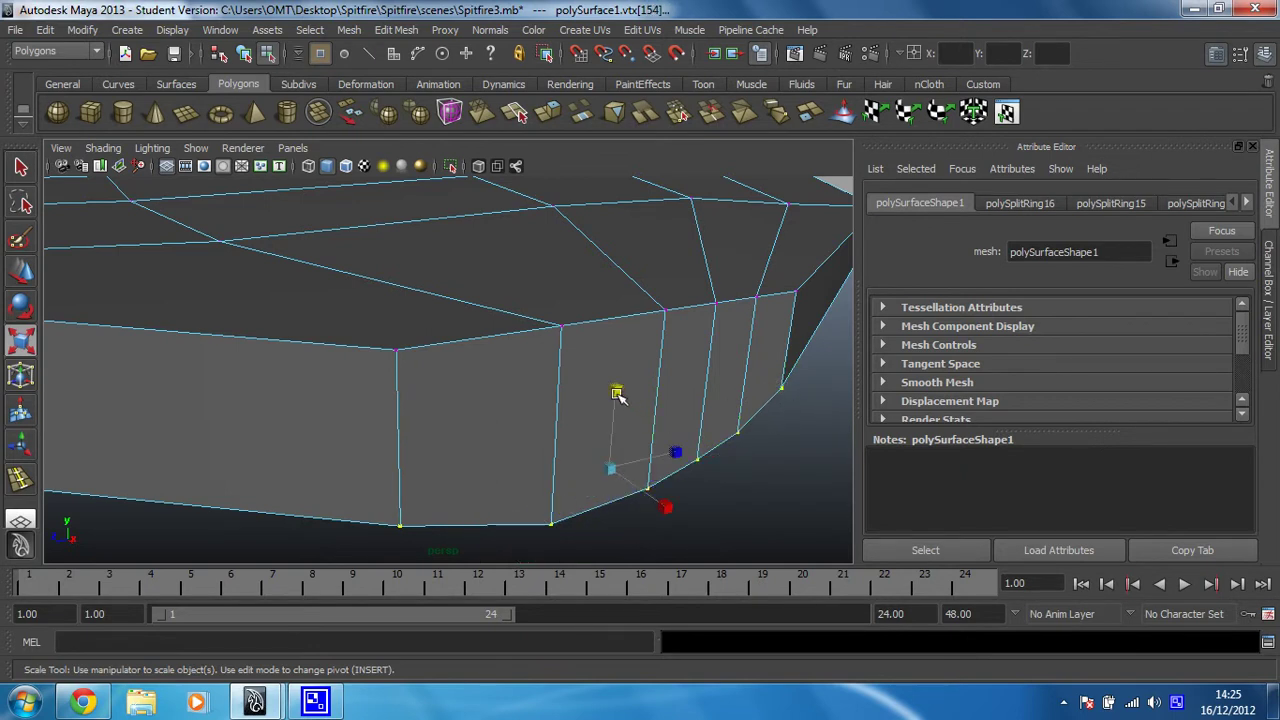
drag(617, 395, 614, 449)
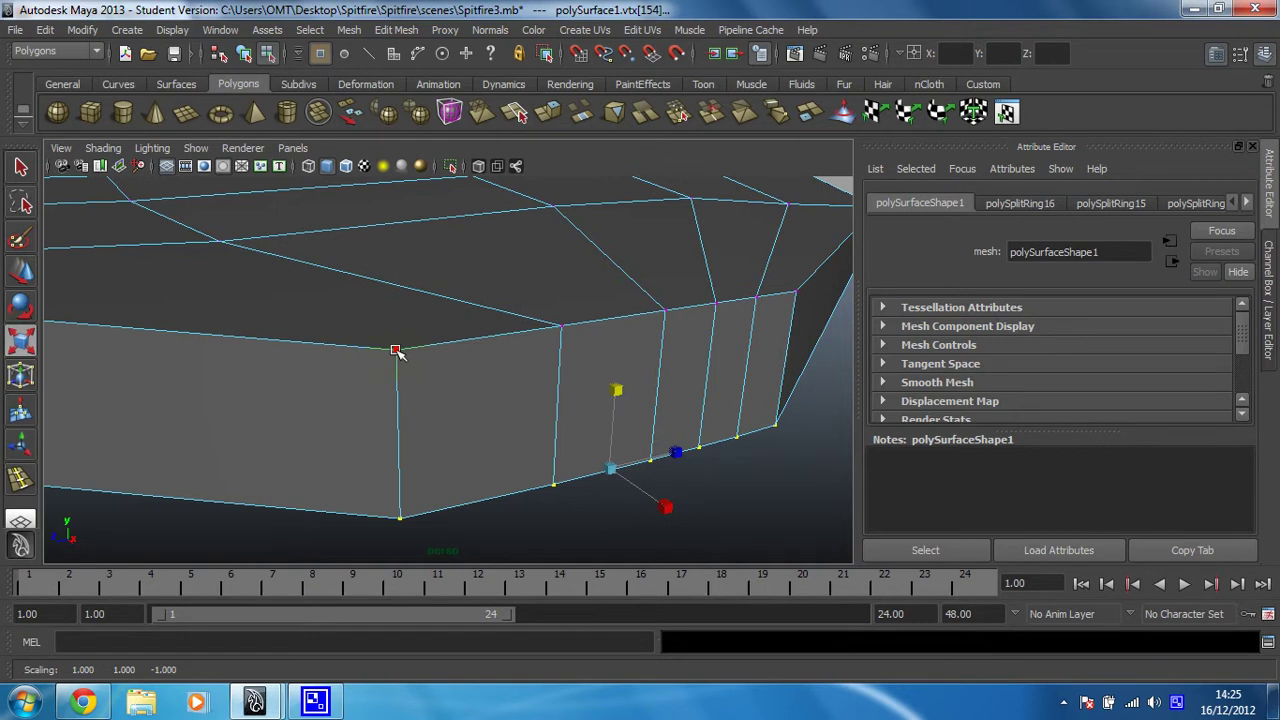
Step: Add the six upper tip vertices to the selection and scale all twelve vertically to thin the wing tip to about a third
shift+click(396, 351)
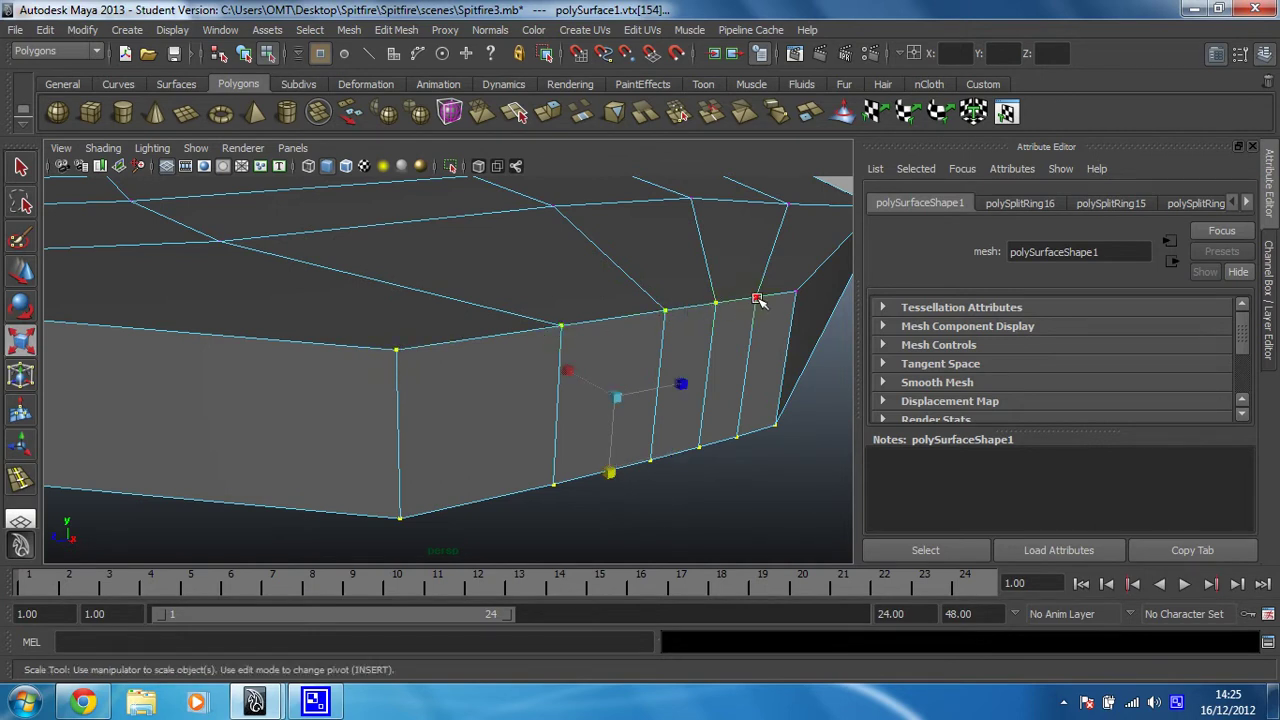
drag(610, 474, 620, 427)
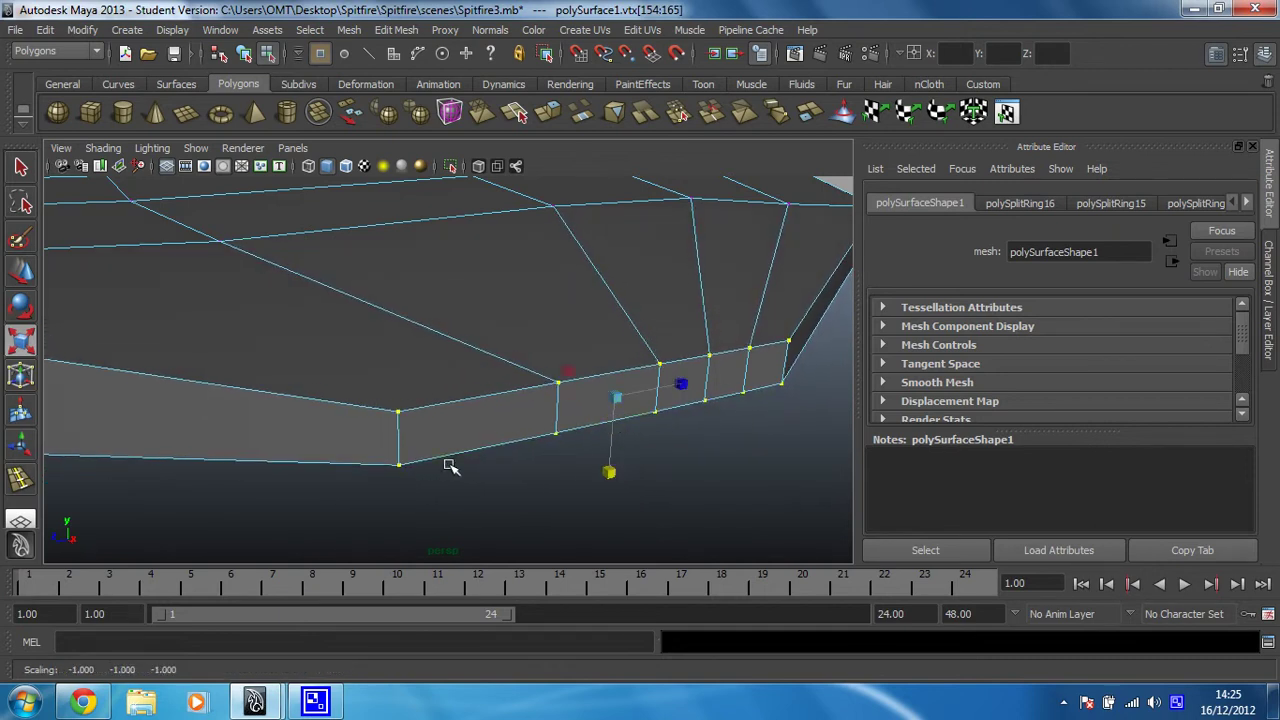
Step: Frame the whole scene in the perspective view, return the mesh to object mode and clear the selection
key(space)
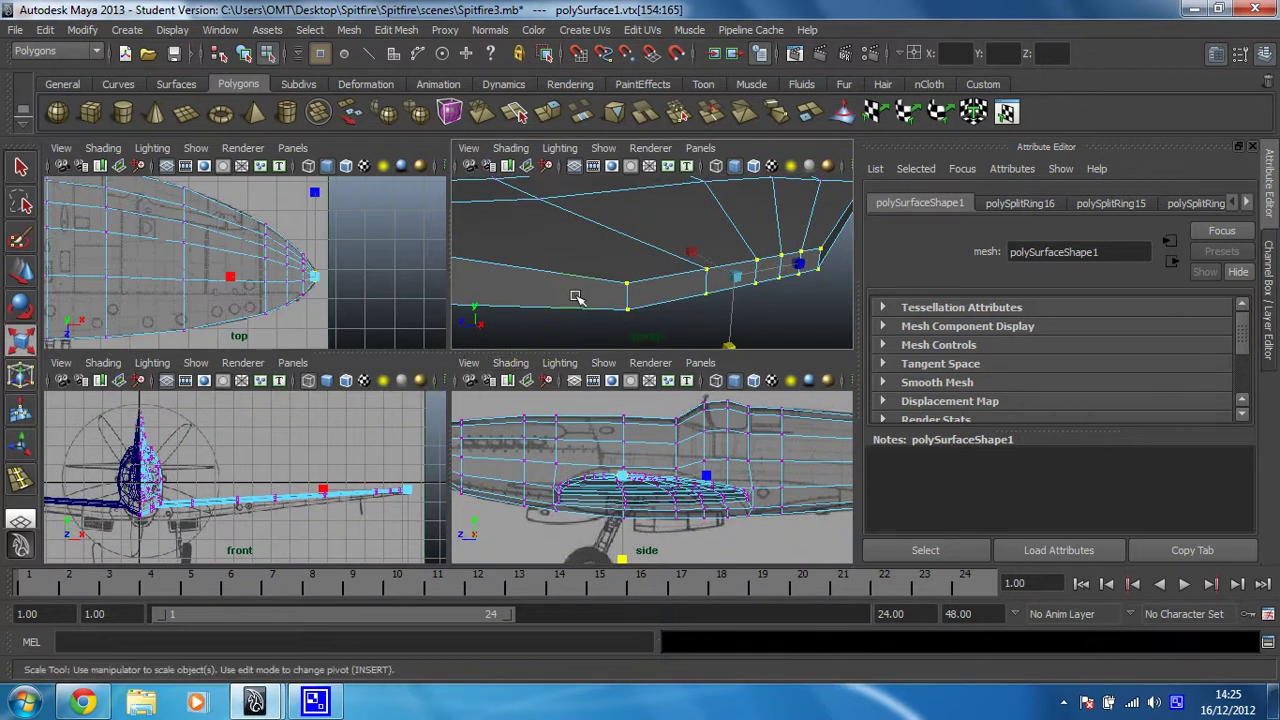
key(space)
key(a)
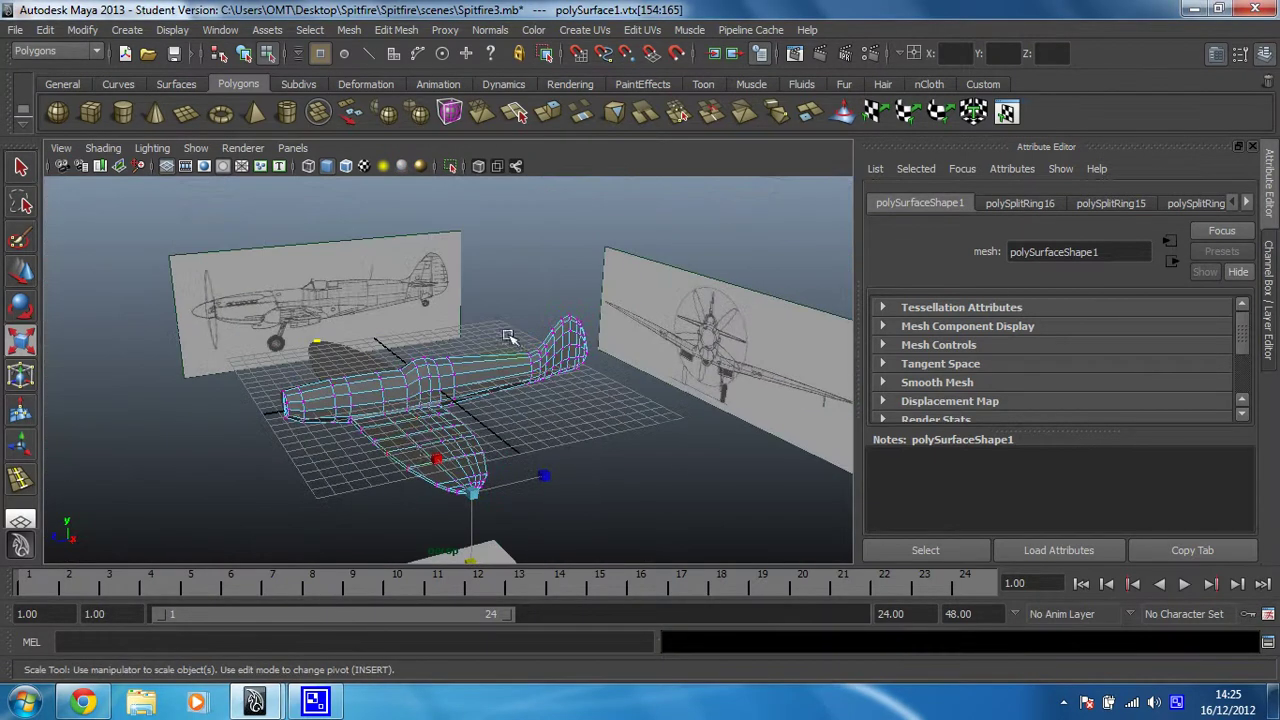
right_drag(381, 361, 389, 400)
right_drag(433, 341, 433, 341)
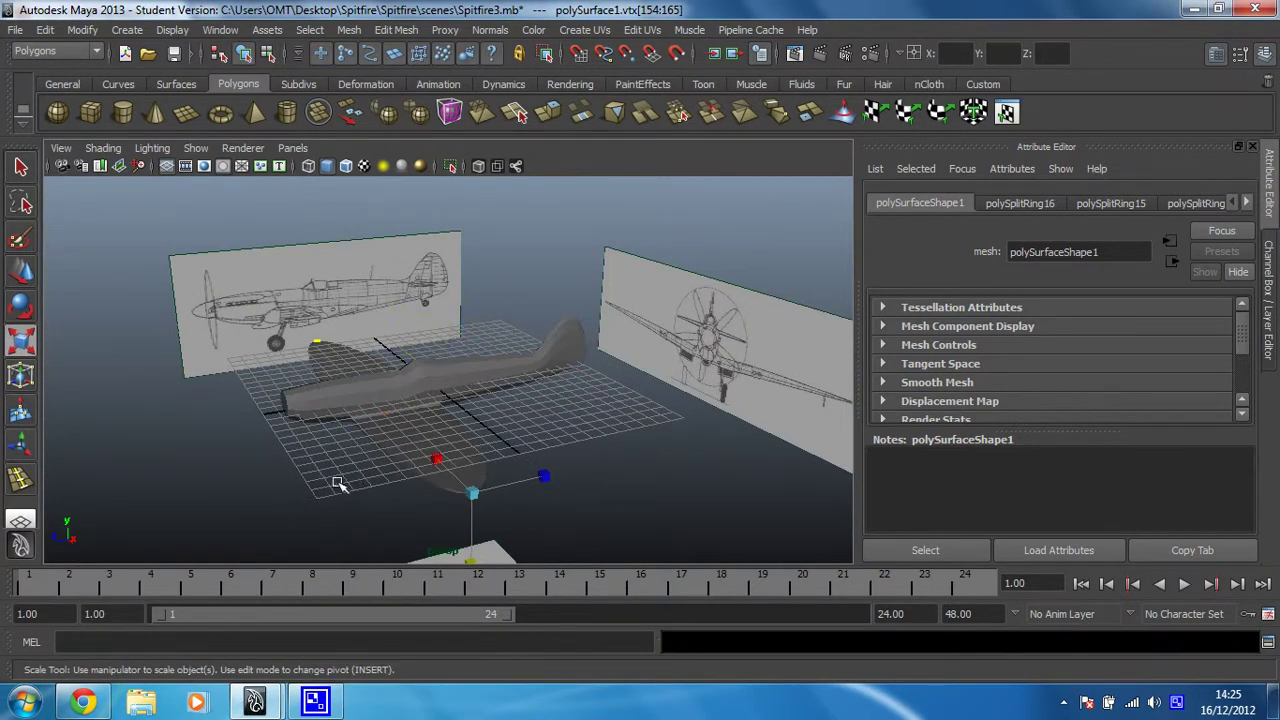
click(337, 480)
Step: Hide the perspective view's grid and inspect the whole aircraft with both wings from above the nose
alt+drag(337, 480, 381, 483)
key(r)
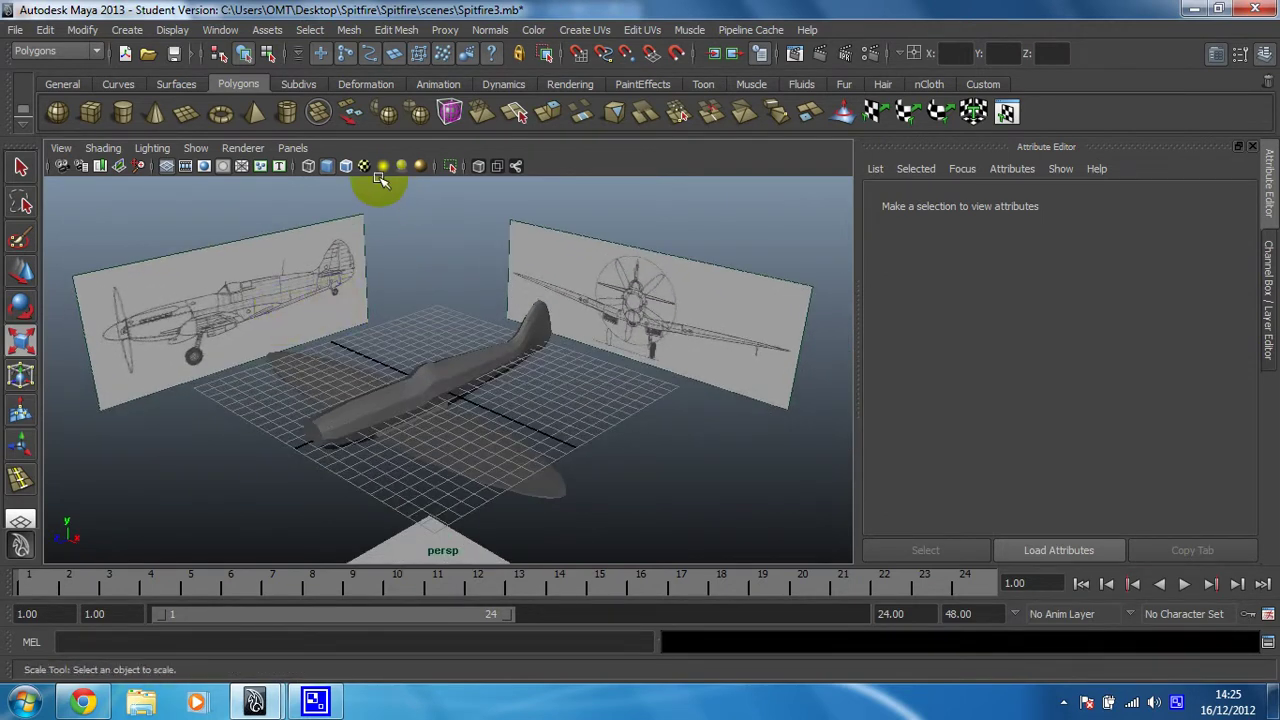
click(166, 167)
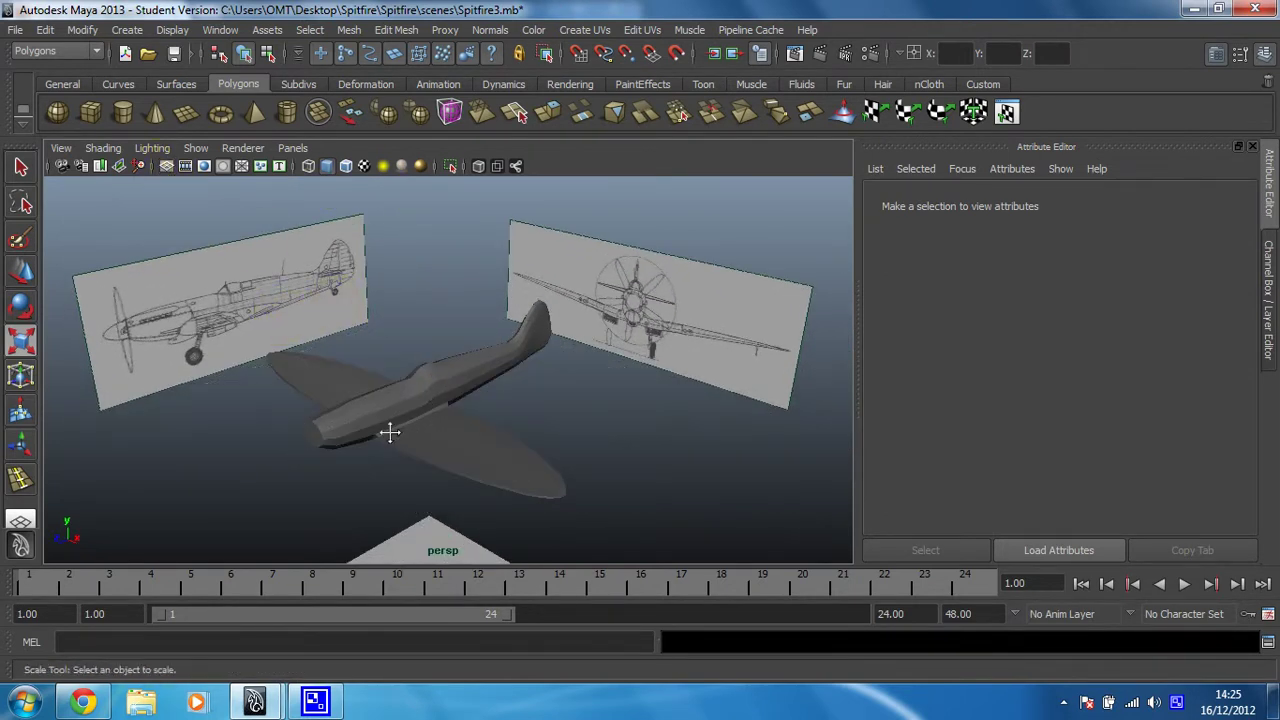
alt+drag(390, 432, 355, 418)
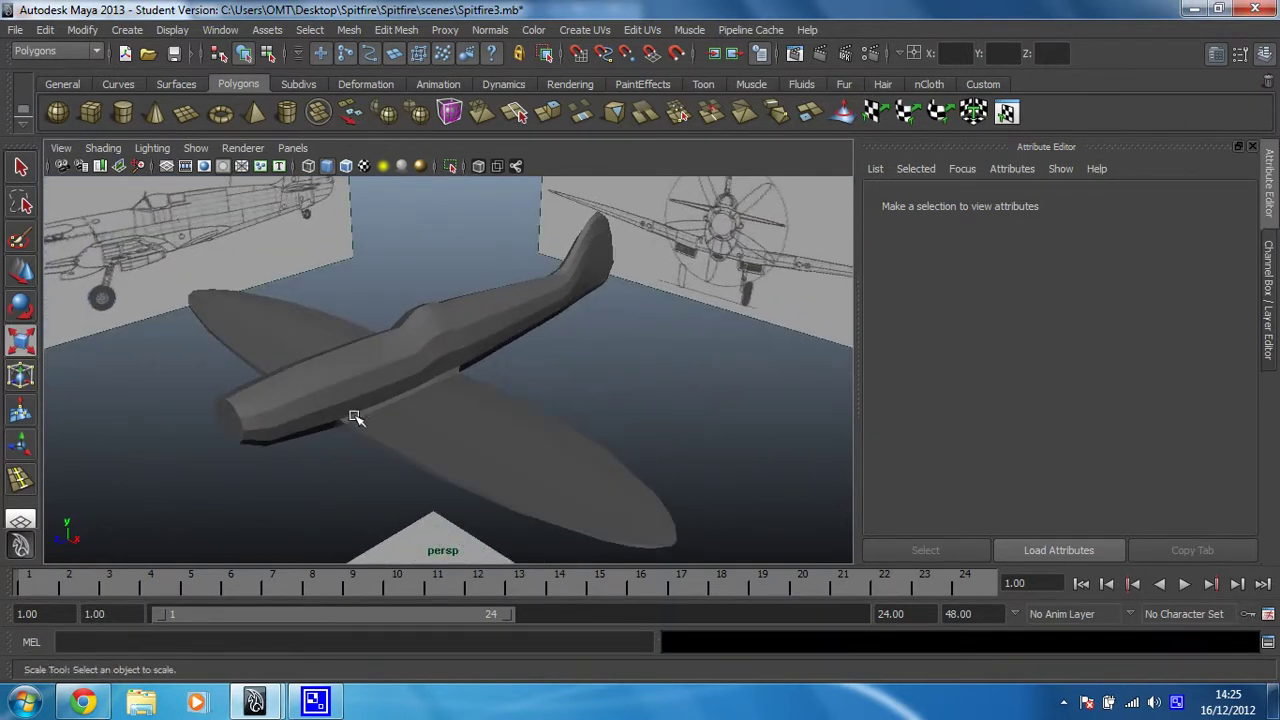
alt+middle_drag(355, 418, 396, 385)
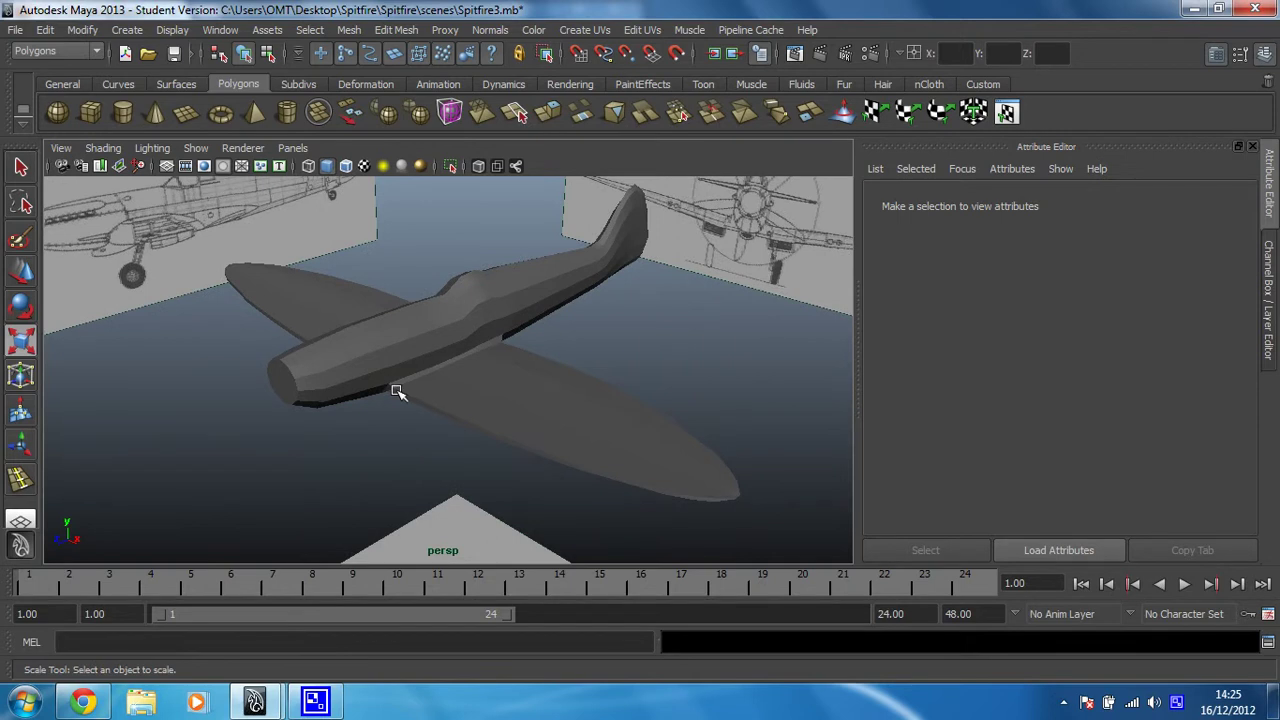